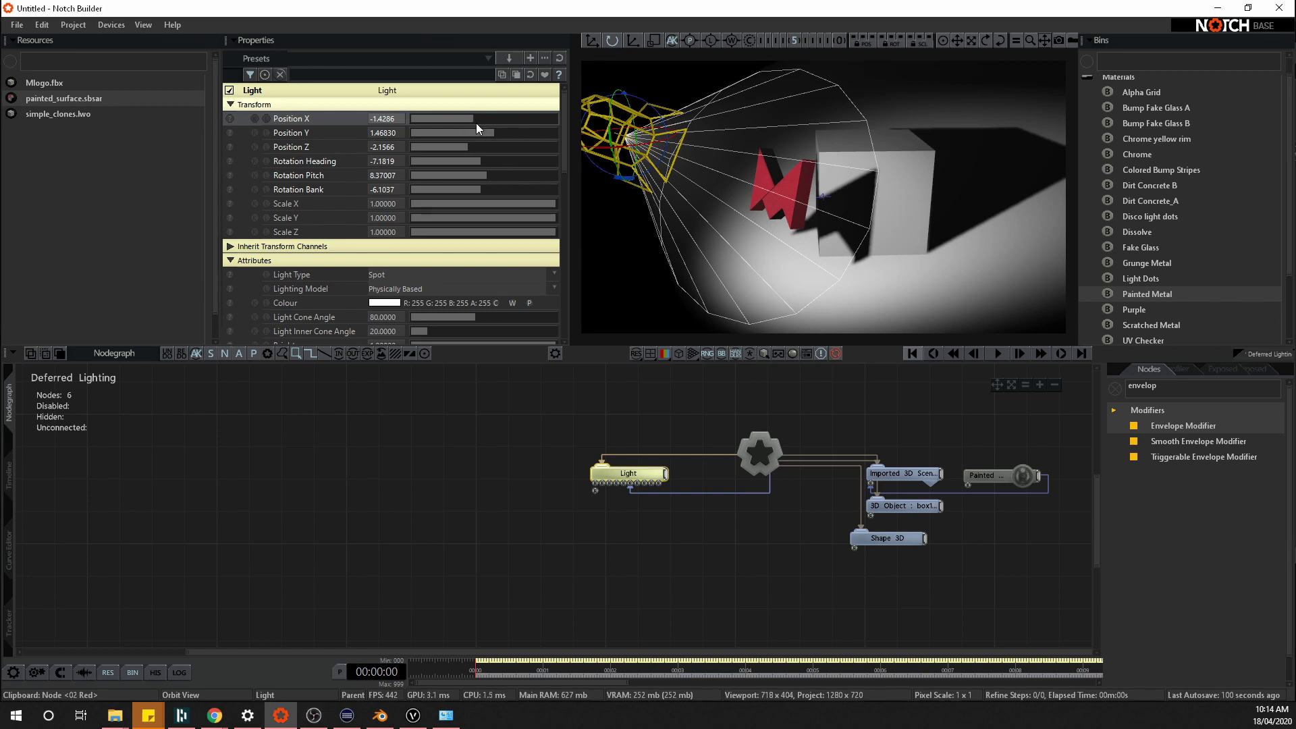
Nudge the spot light's Position X and set its Brightness to 1
left_click_drag(474, 119, 484, 131)
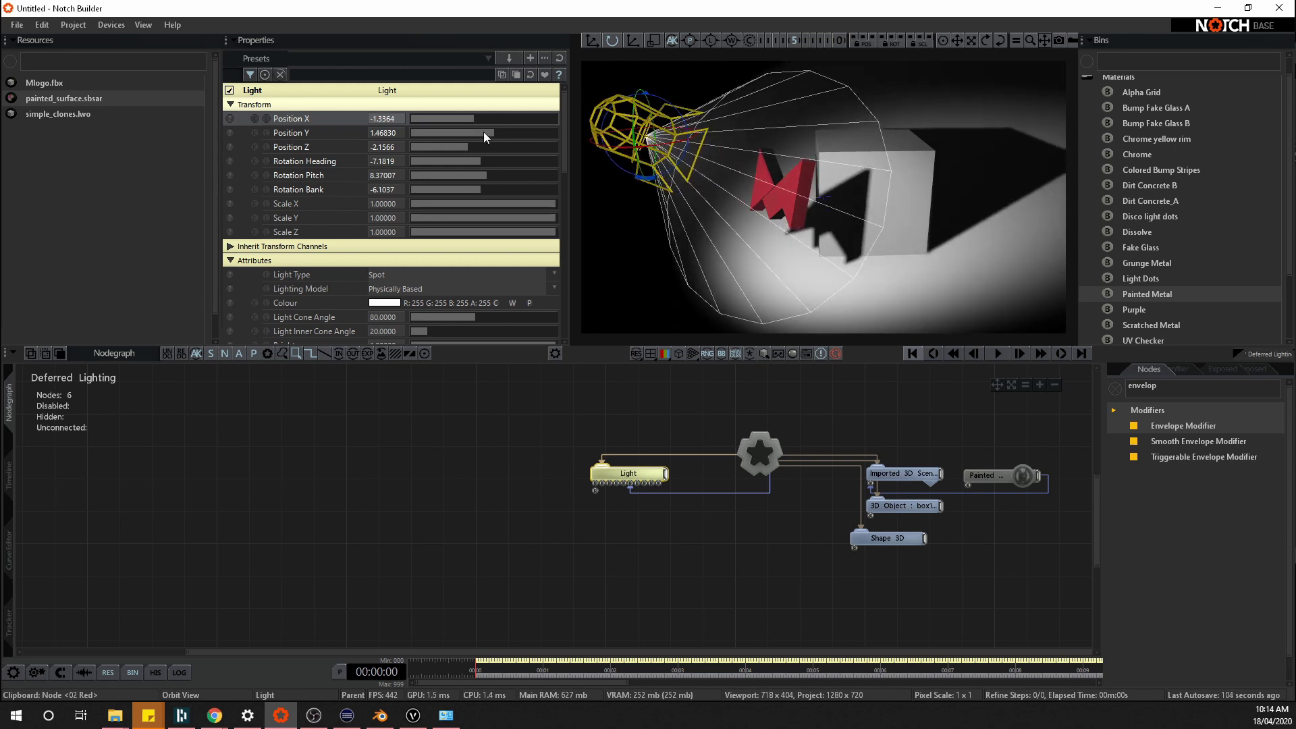
scroll(368, 260, "down", 2)
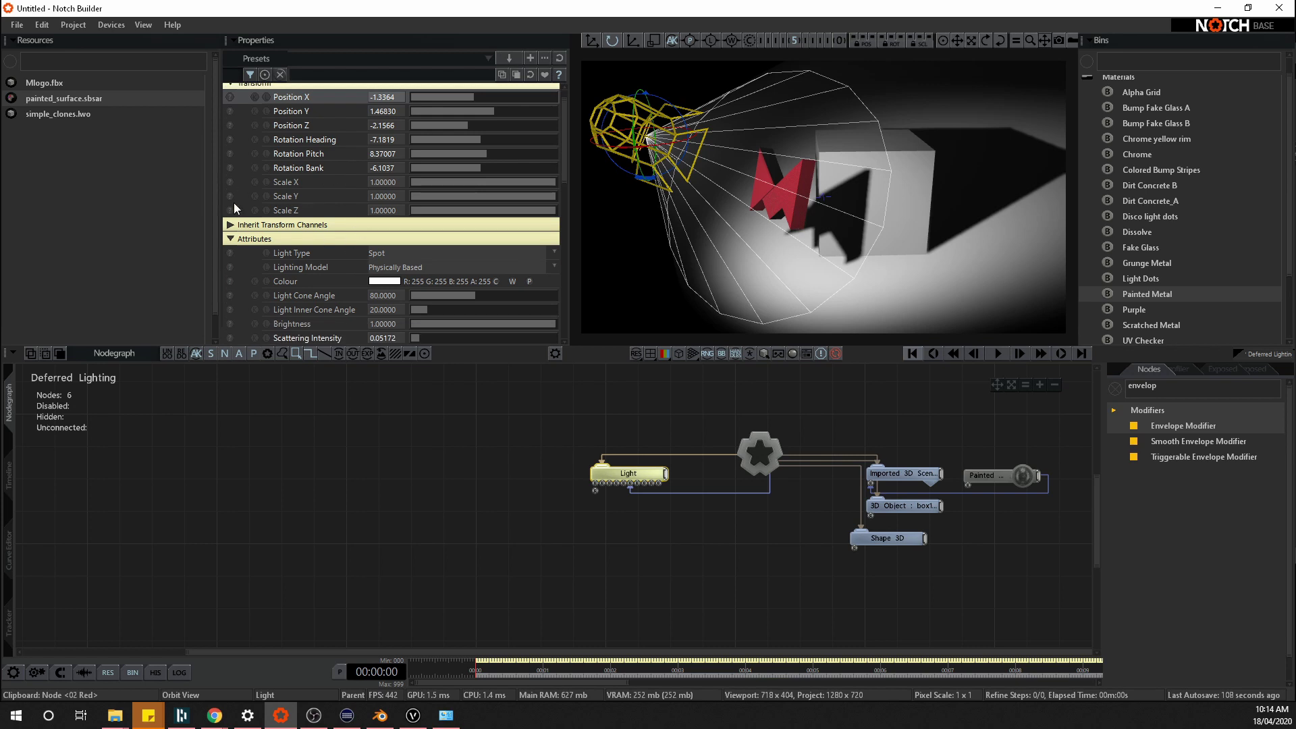
scroll(349, 197, "down", 2)
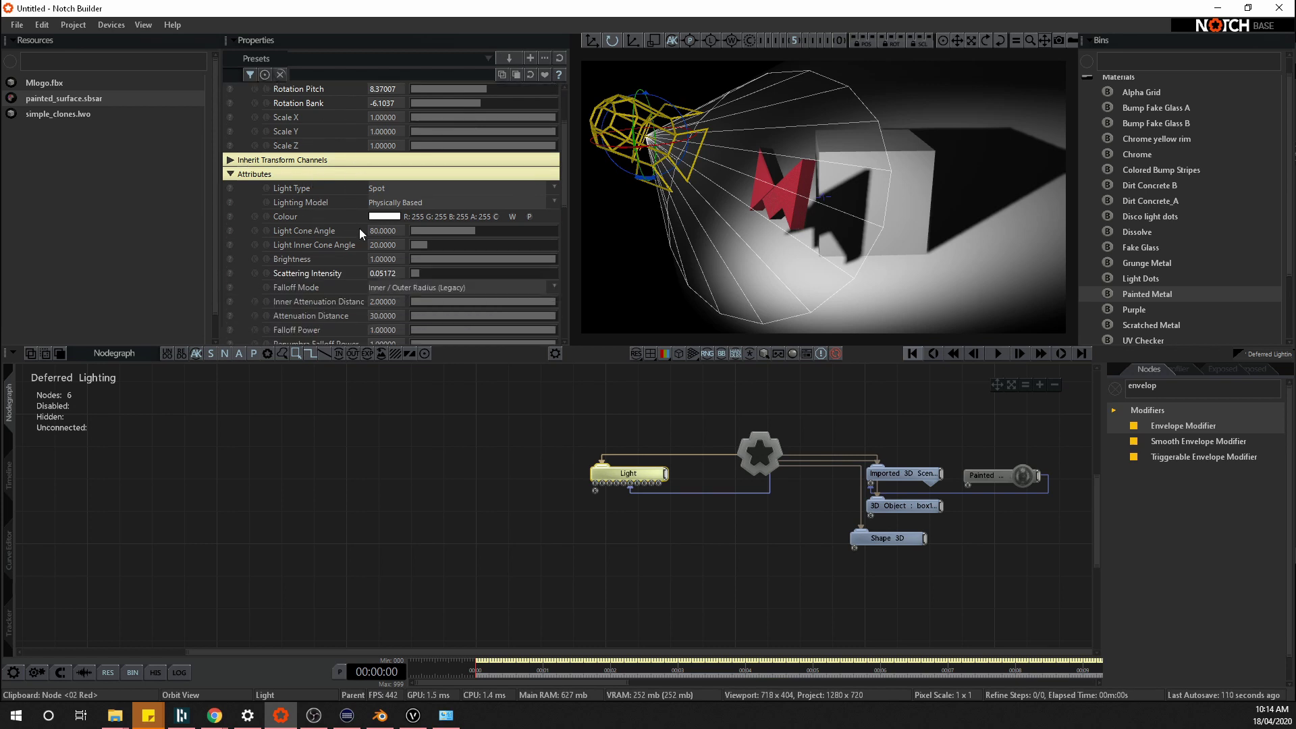
left_click_drag(524, 264, 562, 265)
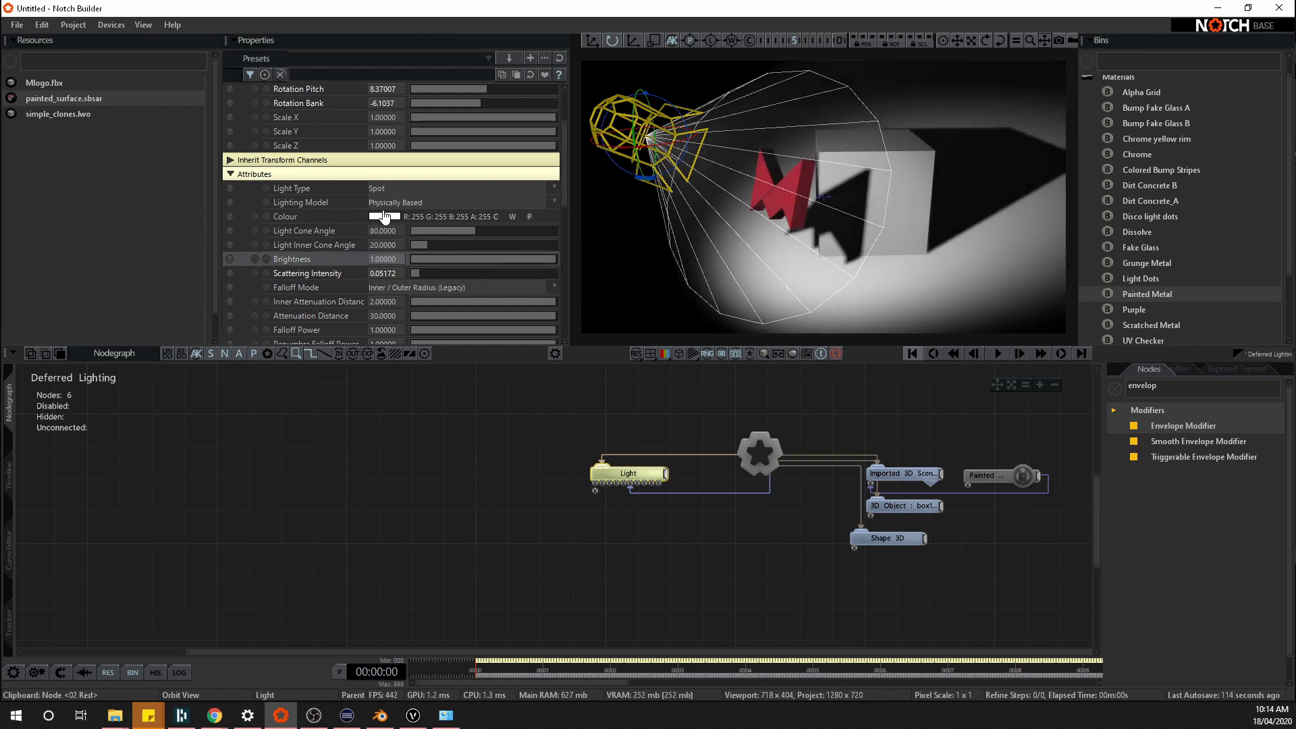
Expand the light's Colour picker to show its RGB values and try dimming the colour value
left_click(351, 216)
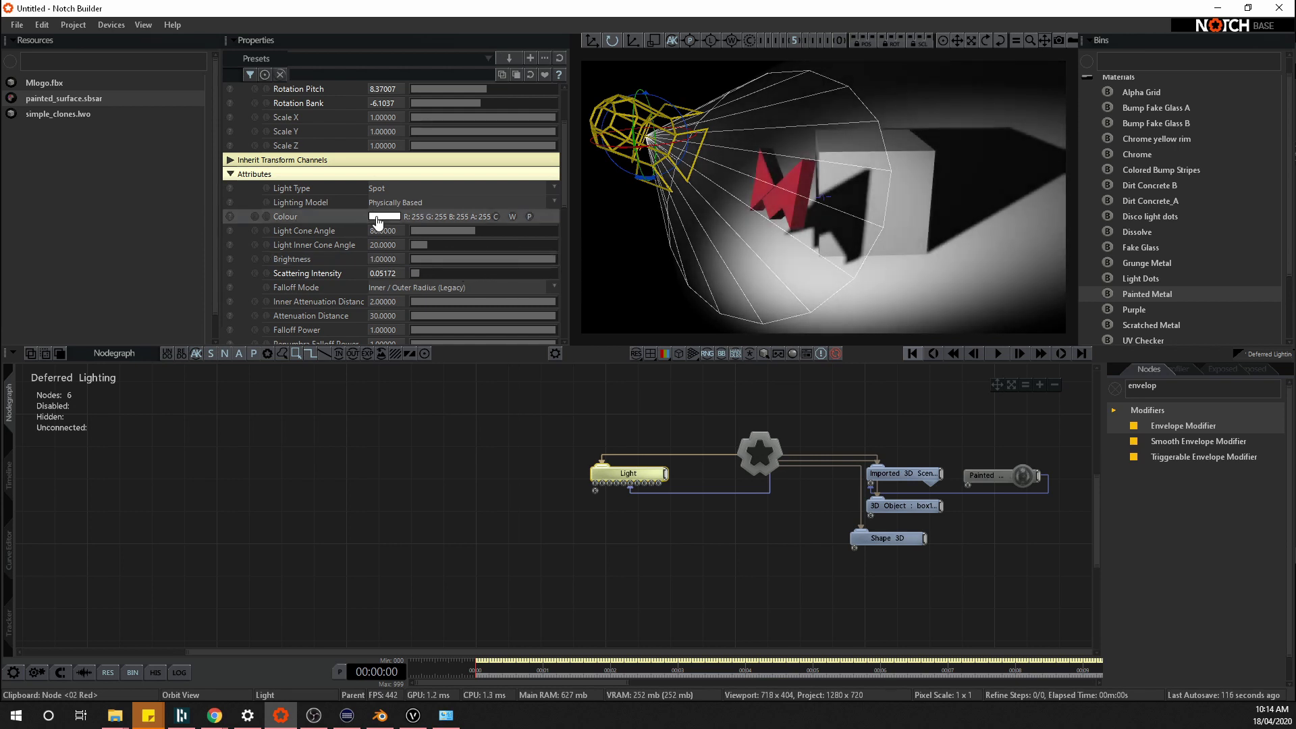
left_click(355, 217)
scroll(464, 274, "down", 1)
left_click_drag(382, 223, 627, 236)
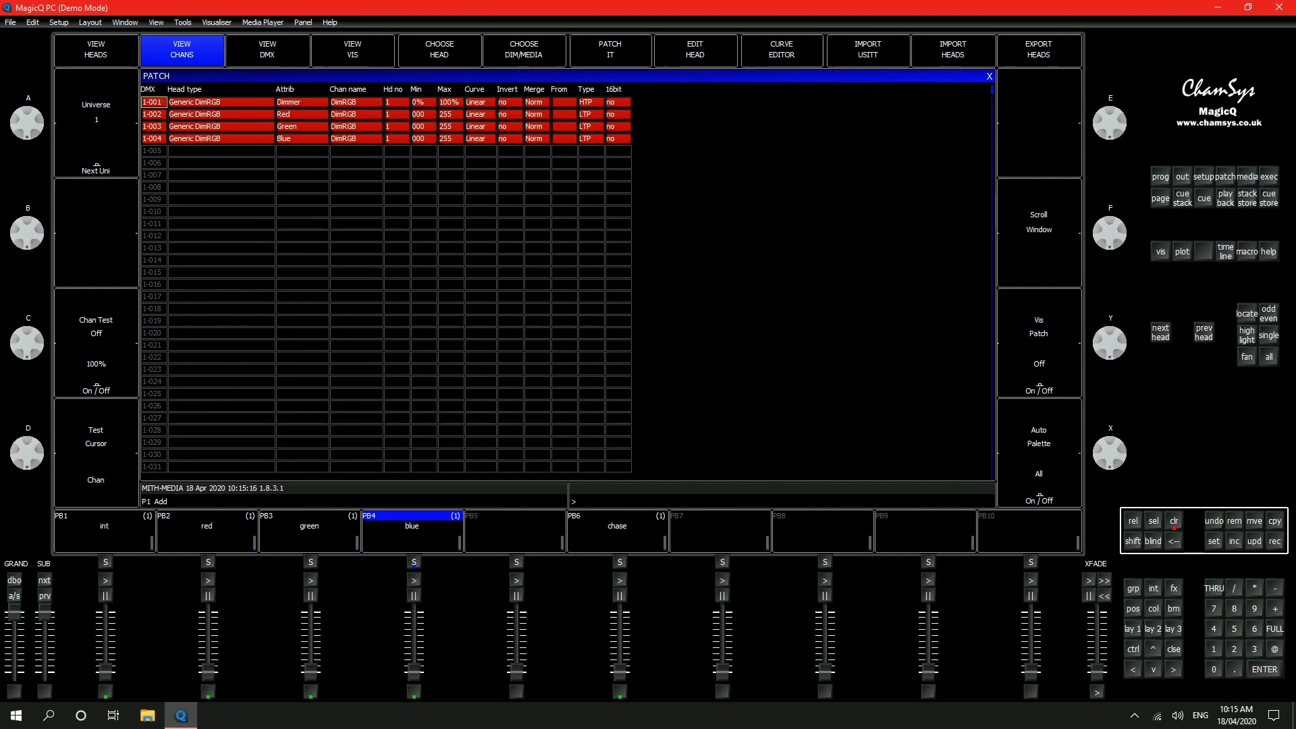
Open MagicQ's 3D visualiser, bring the int playback to full, clear the programmer and test red
key("alt+v")
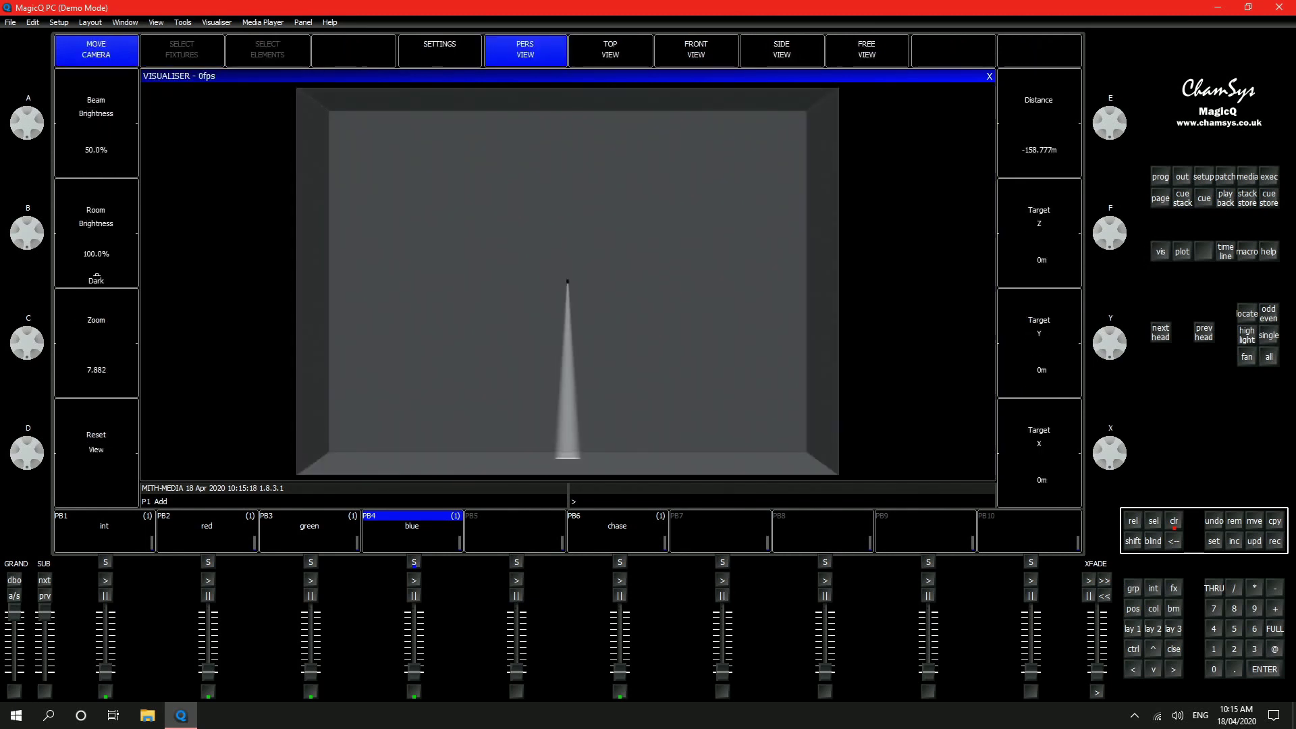
left_click(105, 581)
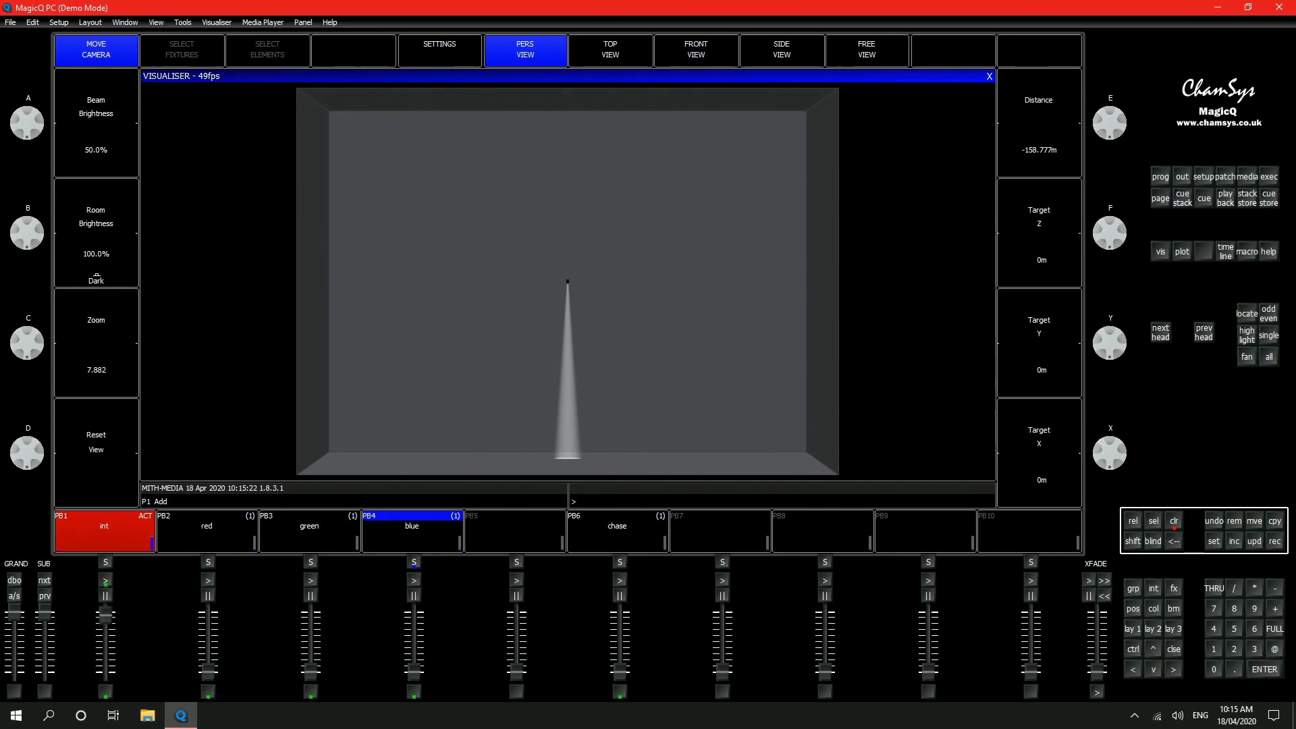
left_click(1174, 522)
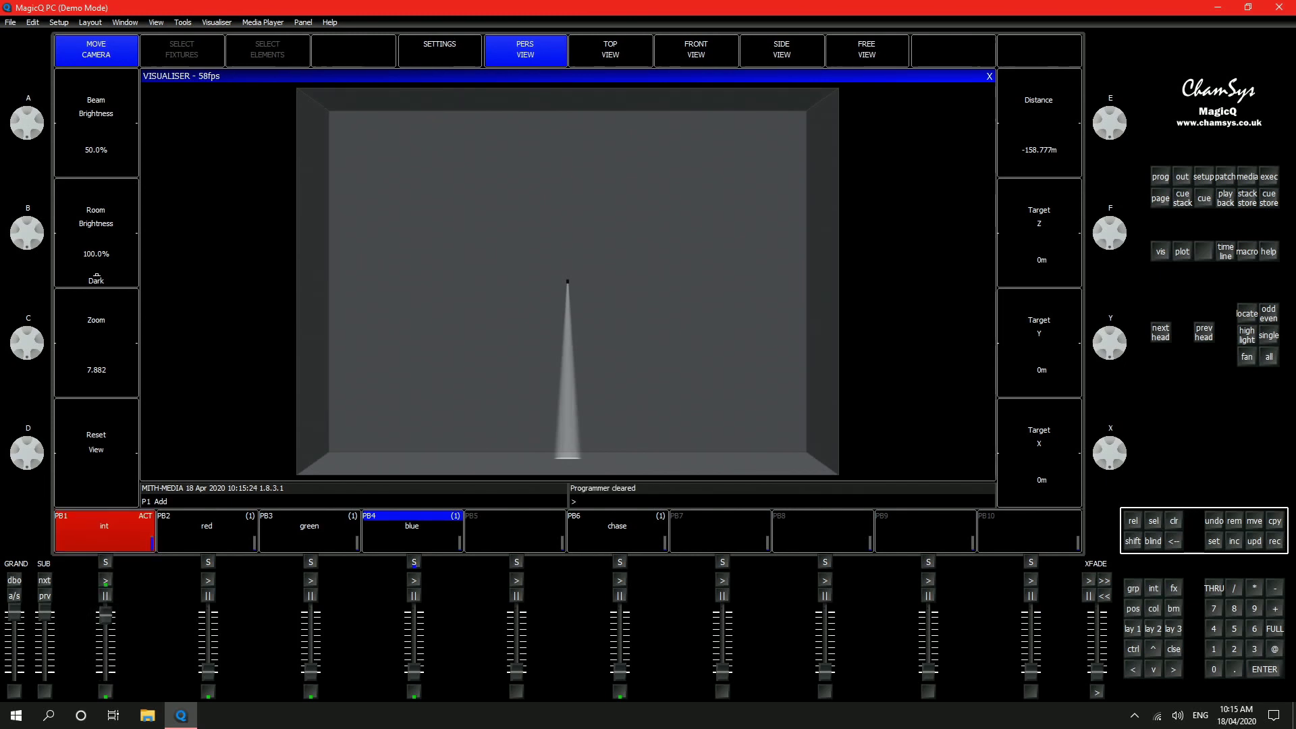
mouse_move(208, 670)
left_mouse_down()
mouse_move(208, 638)
mouse_move(208, 670)
left_mouse_up()
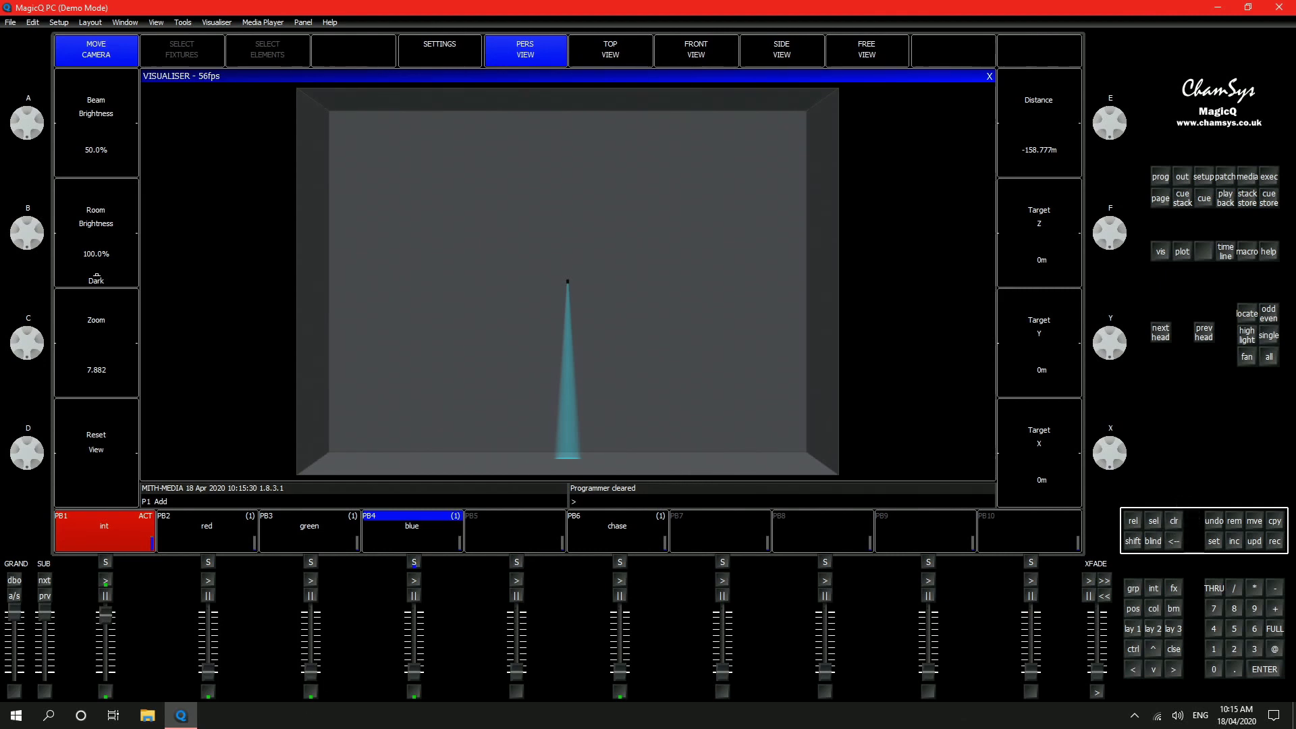
mouse_move(105, 615)
left_mouse_down()
mouse_move(105, 670)
mouse_move(105, 613)
left_mouse_up()
Mix the beam with the blue, green and red playbacks, passing through pink to white
mouse_move(414, 672)
left_mouse_down()
mouse_move(414, 645)
mouse_move(414, 664)
left_mouse_up()
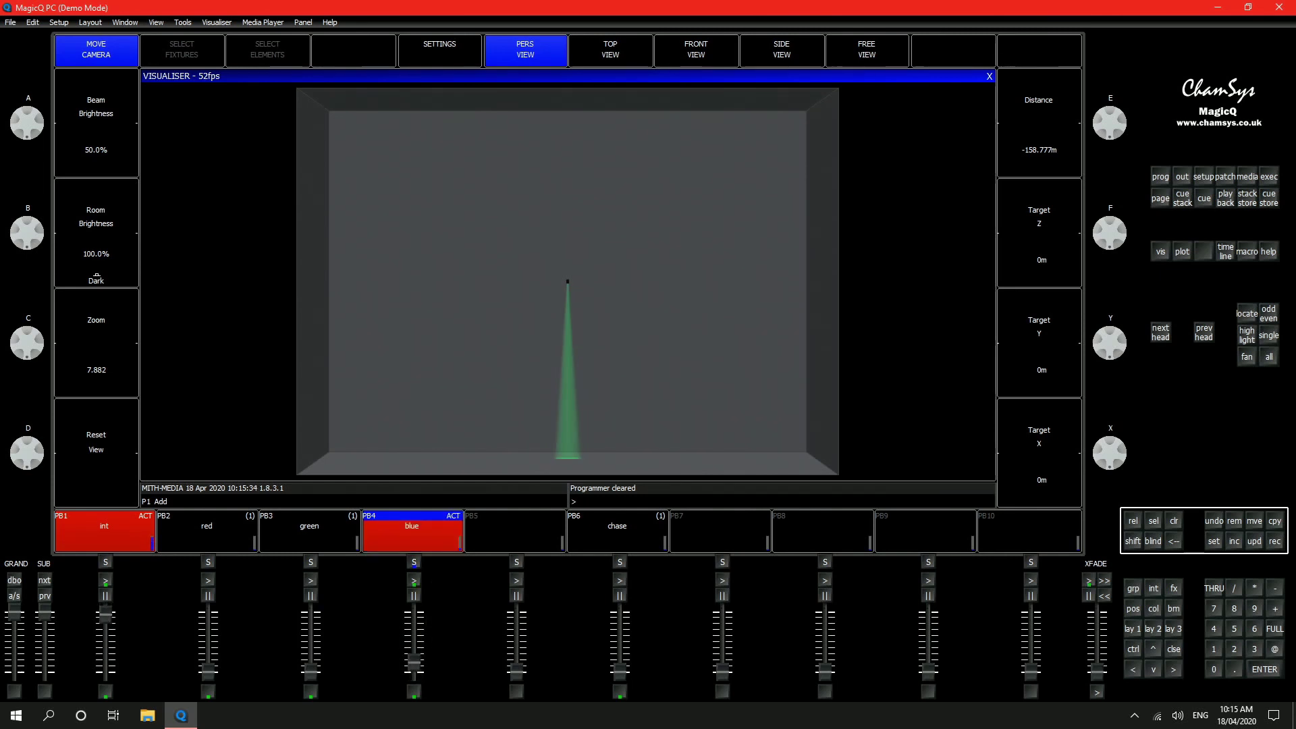
left_click_drag(310, 672, 310, 665)
left_click_drag(105, 615, 106, 650)
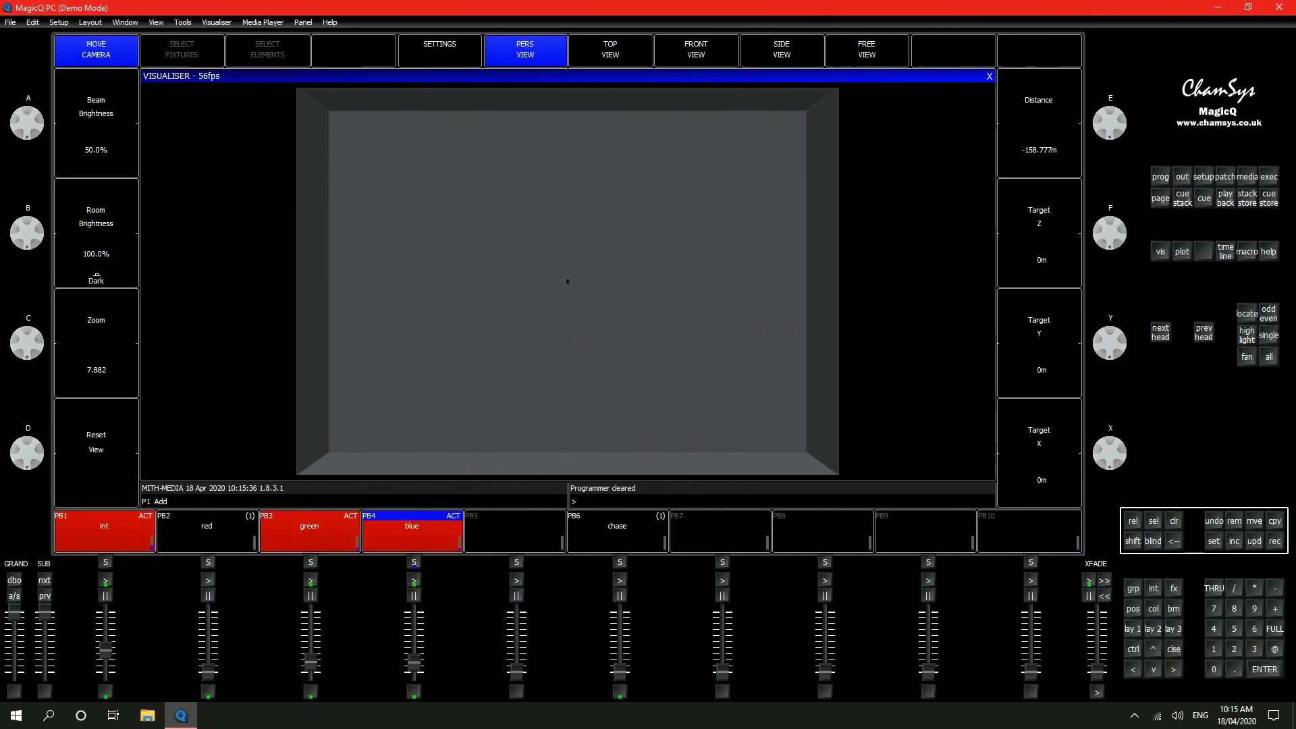
left_click_drag(208, 671, 208, 613)
left_click_drag(414, 663, 414, 623)
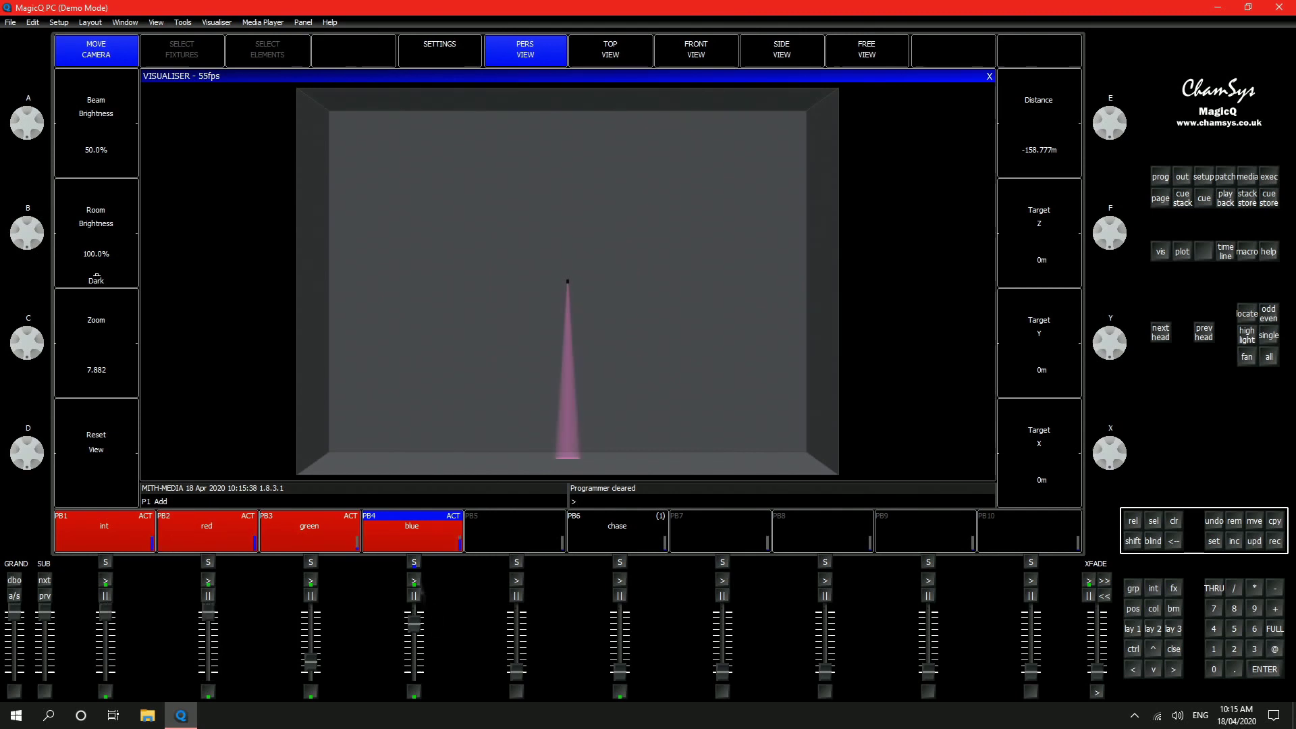
left_click_drag(311, 661, 311, 611)
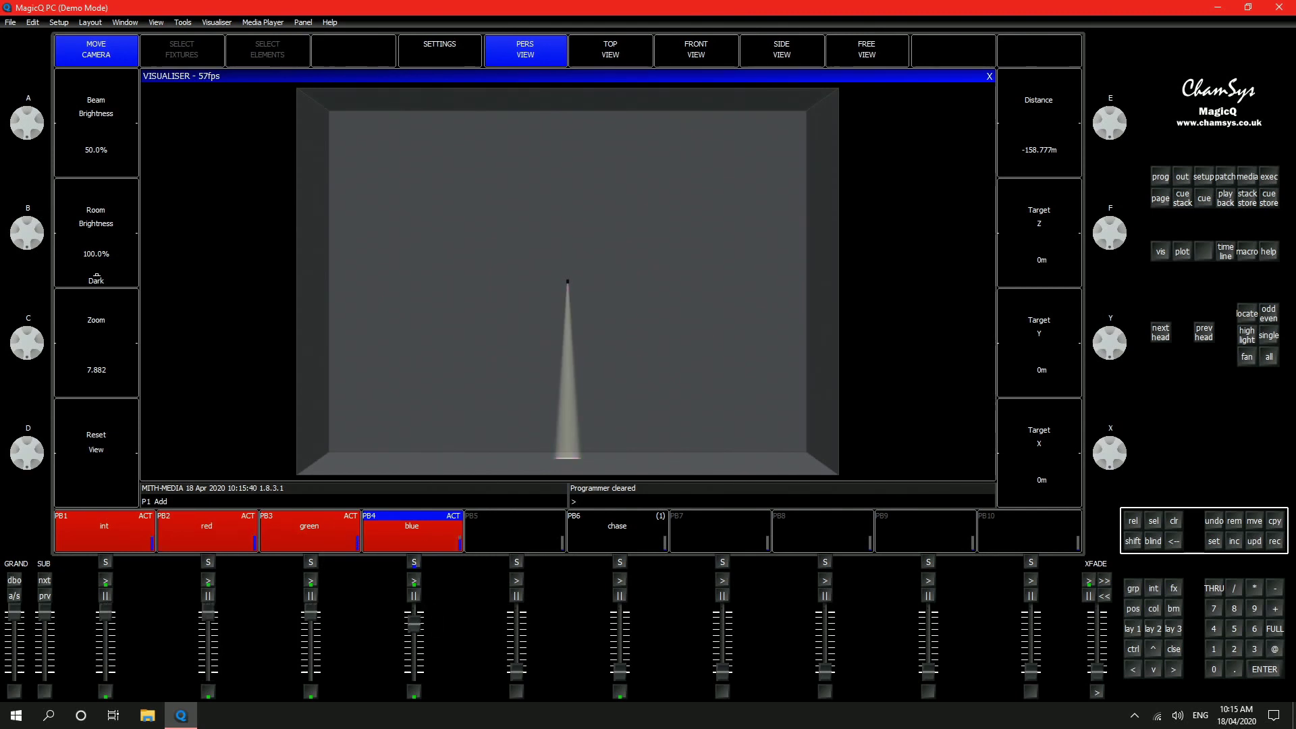
Pull blue, green and red out in turn (yellow, red, off), then raise them back to white
left_click_drag(414, 623, 414, 672)
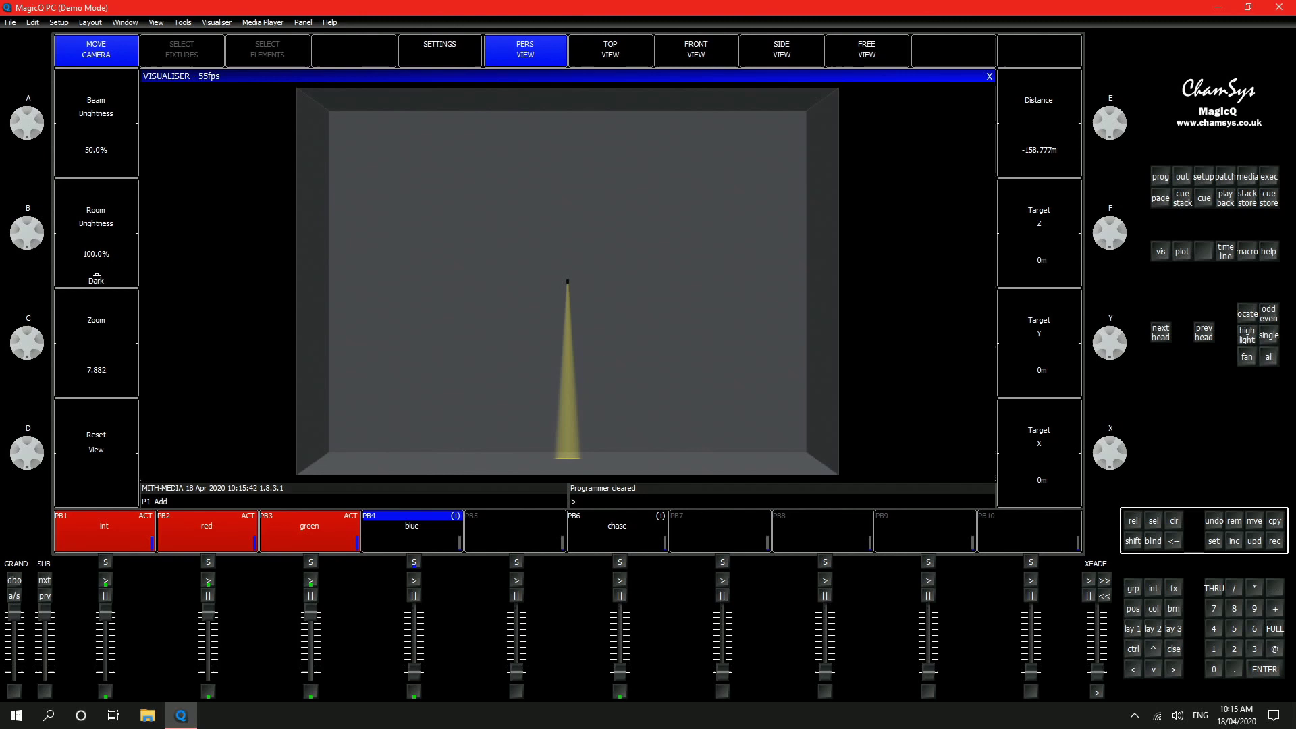
left_click_drag(310, 611, 311, 671)
left_click_drag(208, 613, 208, 672)
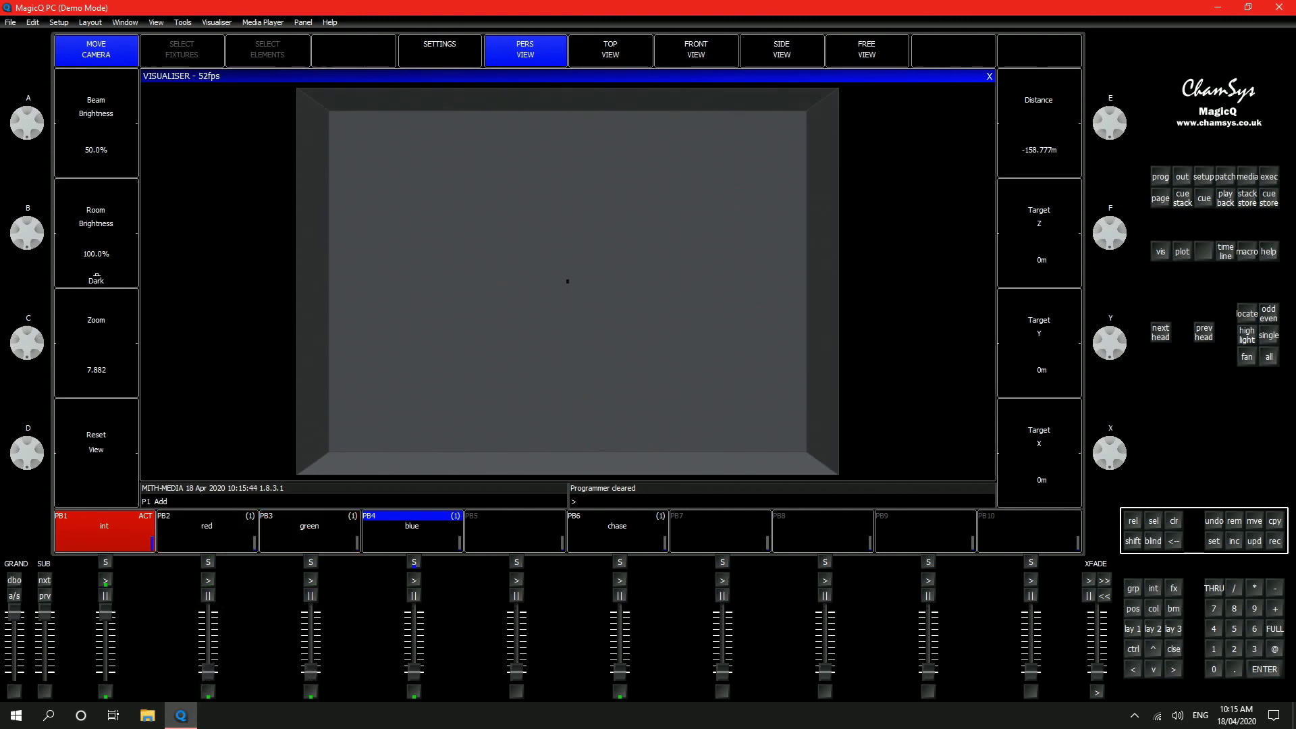
mouse_move(310, 672)
left_mouse_down()
mouse_move(311, 611)
mouse_move(311, 672)
left_mouse_up()
left_click_drag(414, 671, 414, 611)
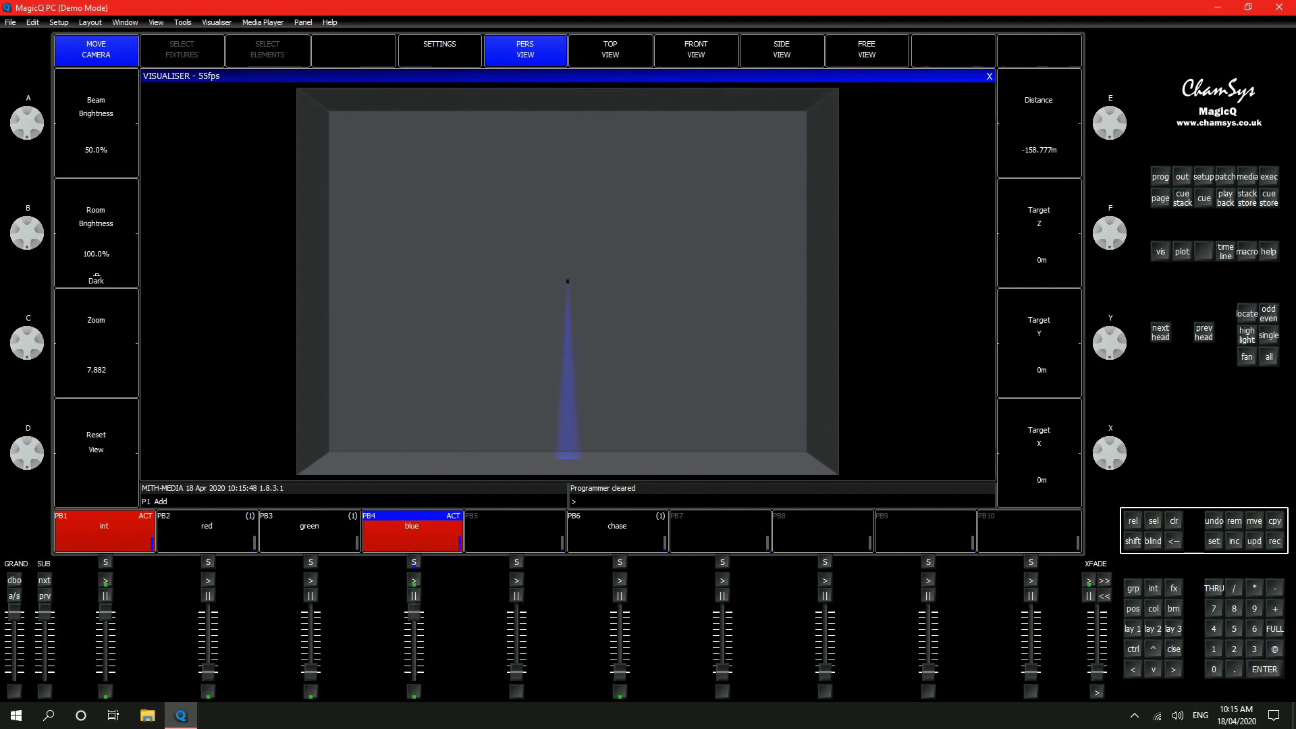
left_click_drag(311, 672, 310, 612)
left_click_drag(208, 672, 208, 611)
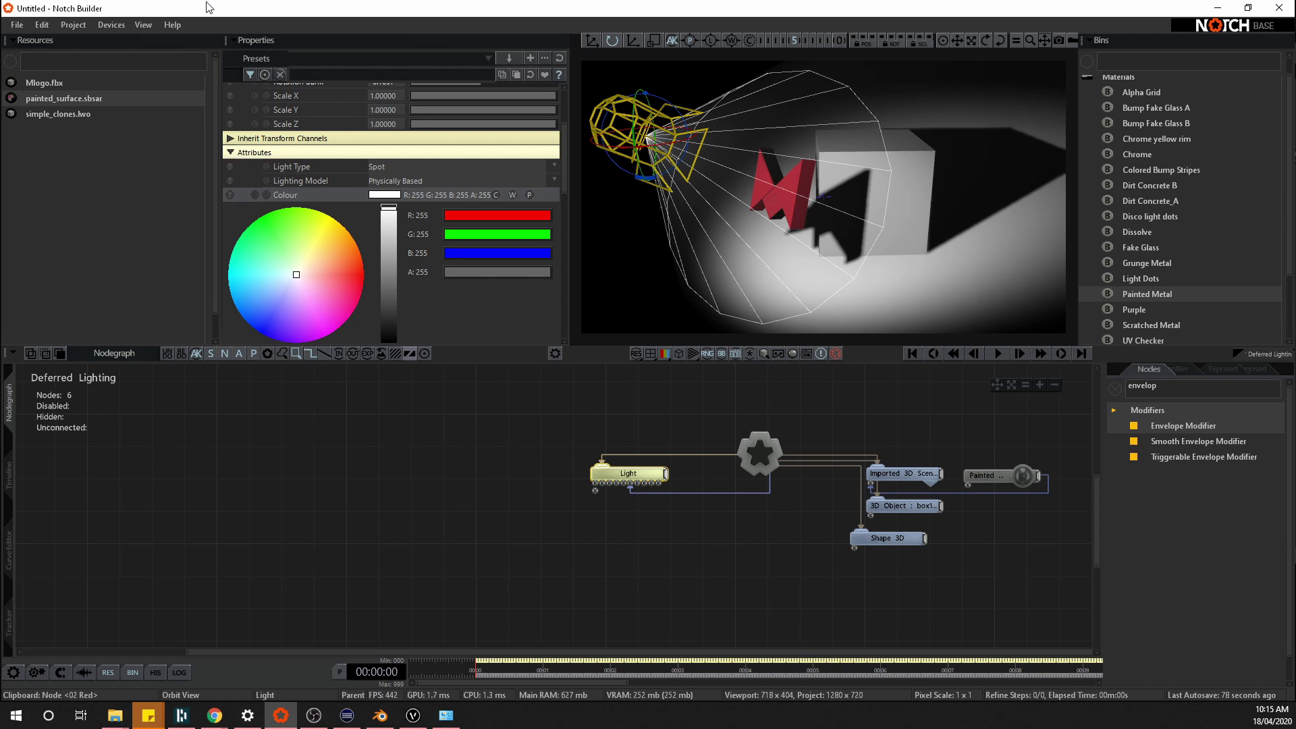
Confirm Artnet Enabled on IP 192.168.20.9 in the Project Settings Protocols tab and click OK
left_click(85, 31)
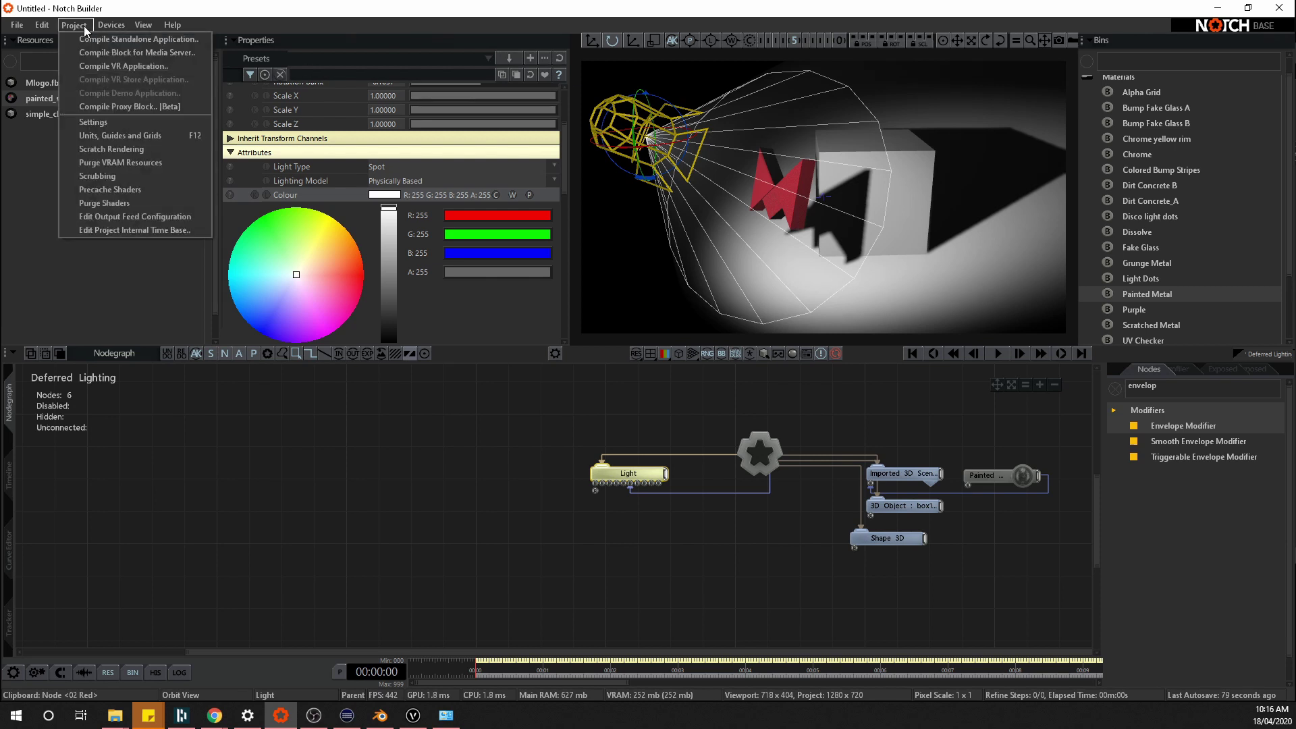
left_click(124, 126)
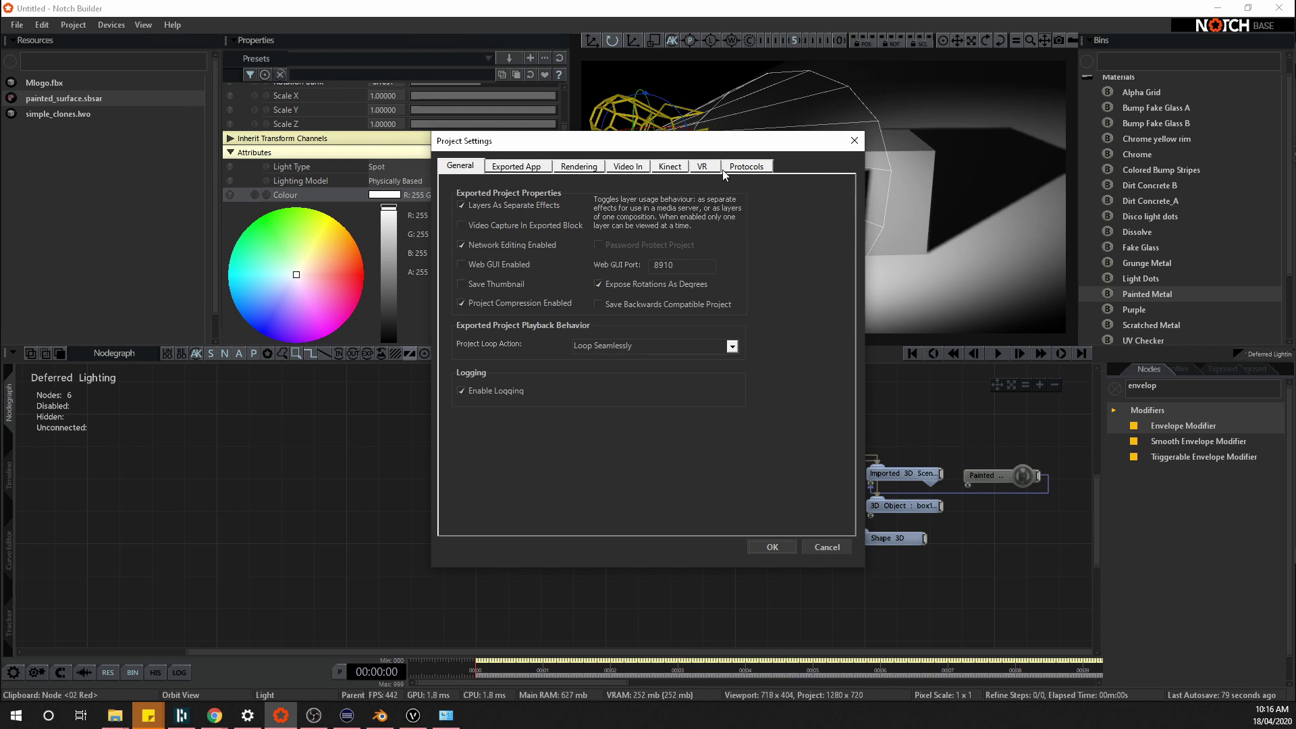
left_click(749, 167)
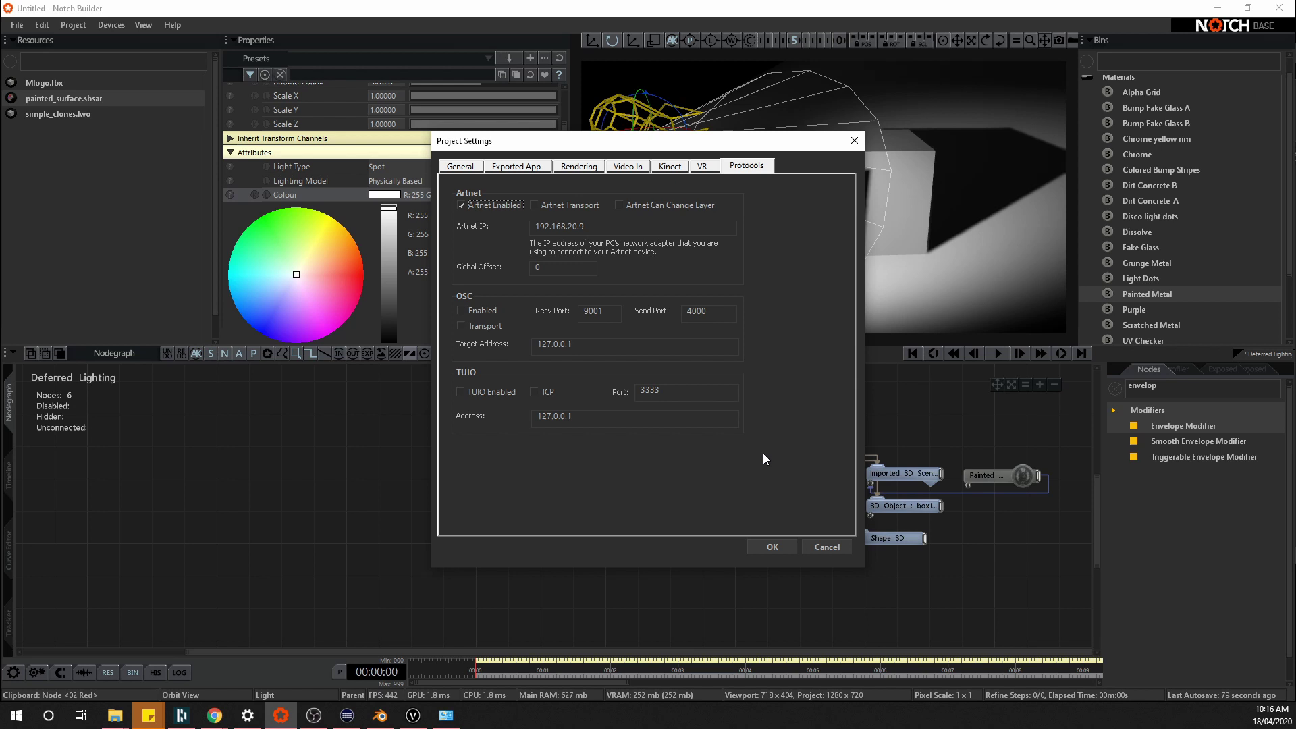
left_click(787, 542)
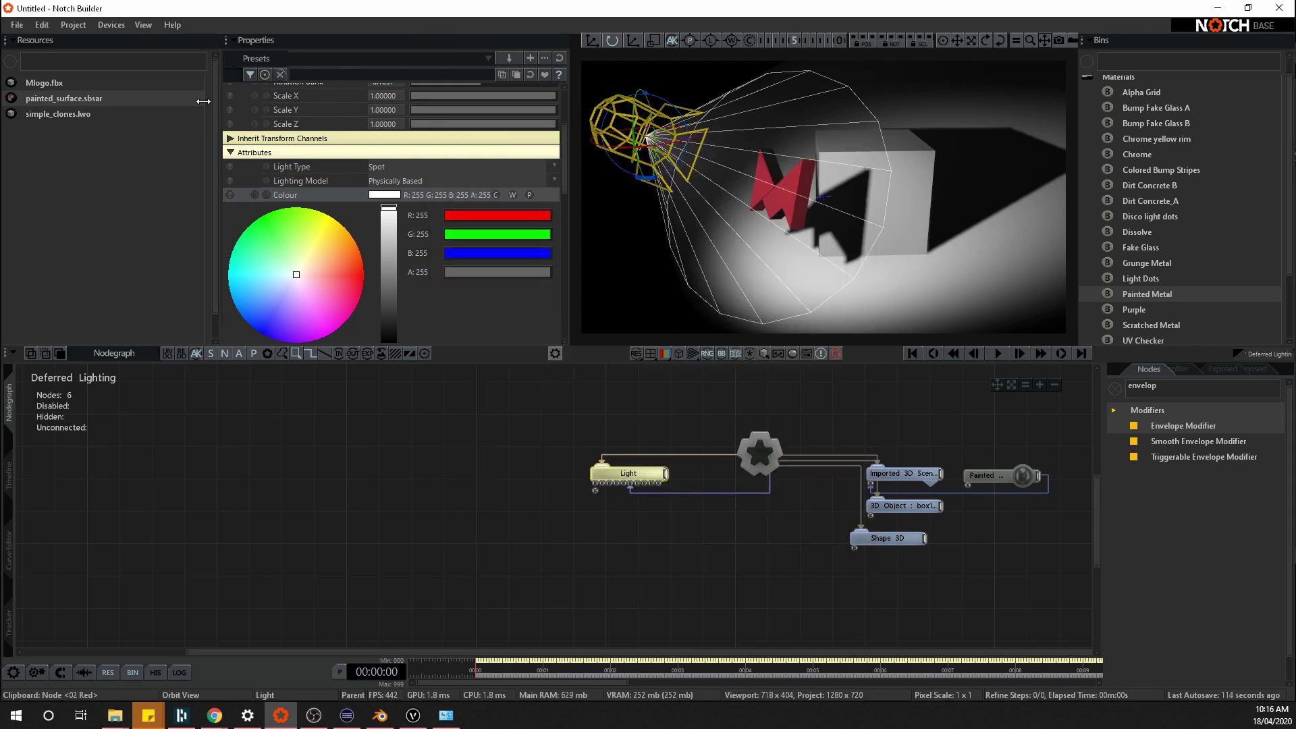
Open the Artnet Monitor panel from the View menu
left_click(122, 25)
left_click(146, 26)
left_click(147, 27)
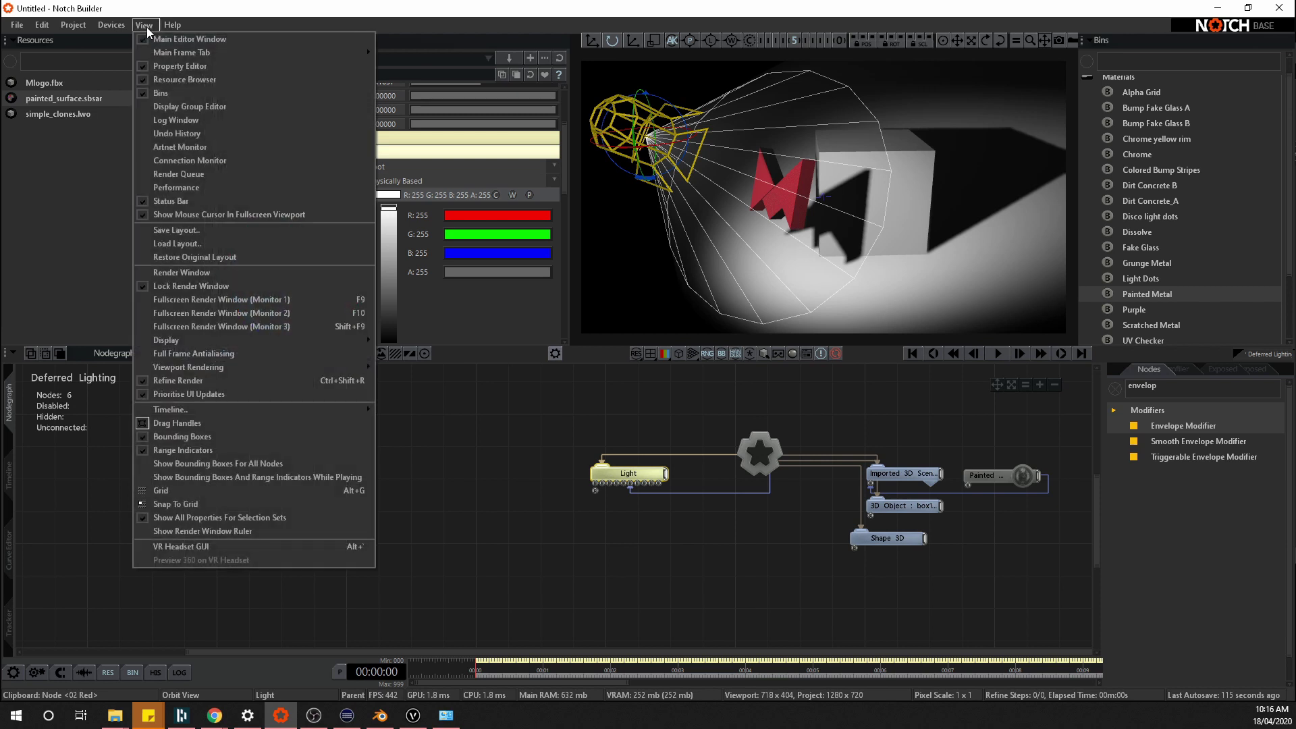
left_click(200, 150)
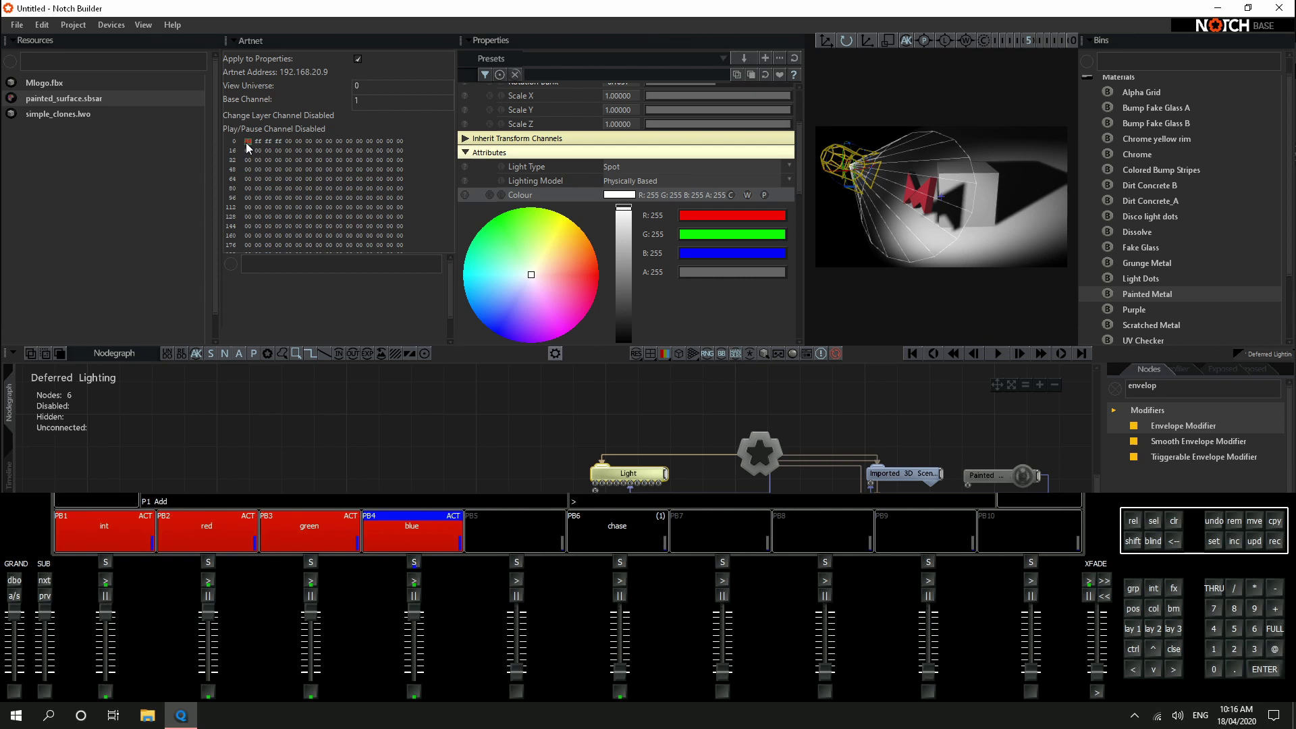
Move MagicQ's red, green and blue faders to watch the incoming channel values change
mouse_move(209, 614)
left_mouse_down()
mouse_move(209, 630)
mouse_move(208, 614)
left_mouse_up()
mouse_move(311, 613)
left_mouse_down()
mouse_move(310, 625)
mouse_move(310, 613)
left_mouse_up()
mouse_move(414, 613)
left_mouse_down()
mouse_move(414, 652)
mouse_move(414, 615)
left_mouse_up()
Back in Notch, select the Light node and check its Brightness property settings
key("alt+Tab")
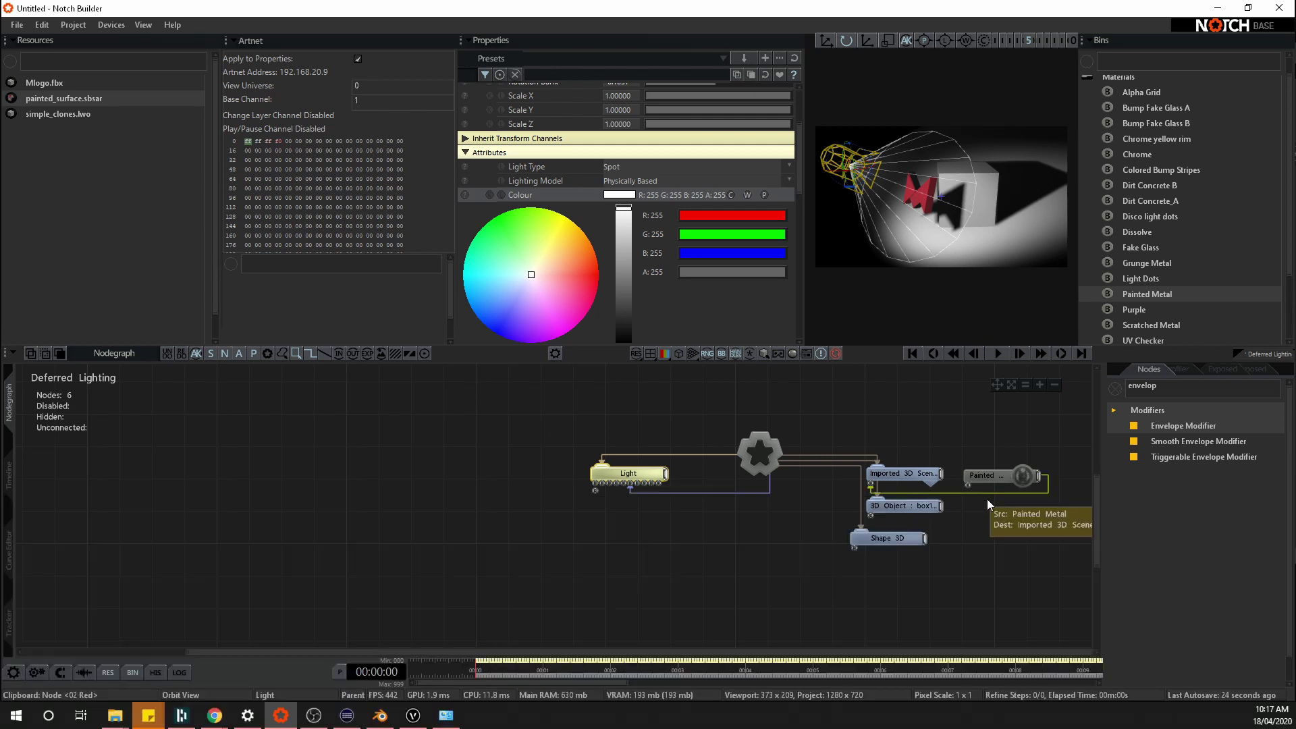
left_click(396, 492)
left_click(624, 474)
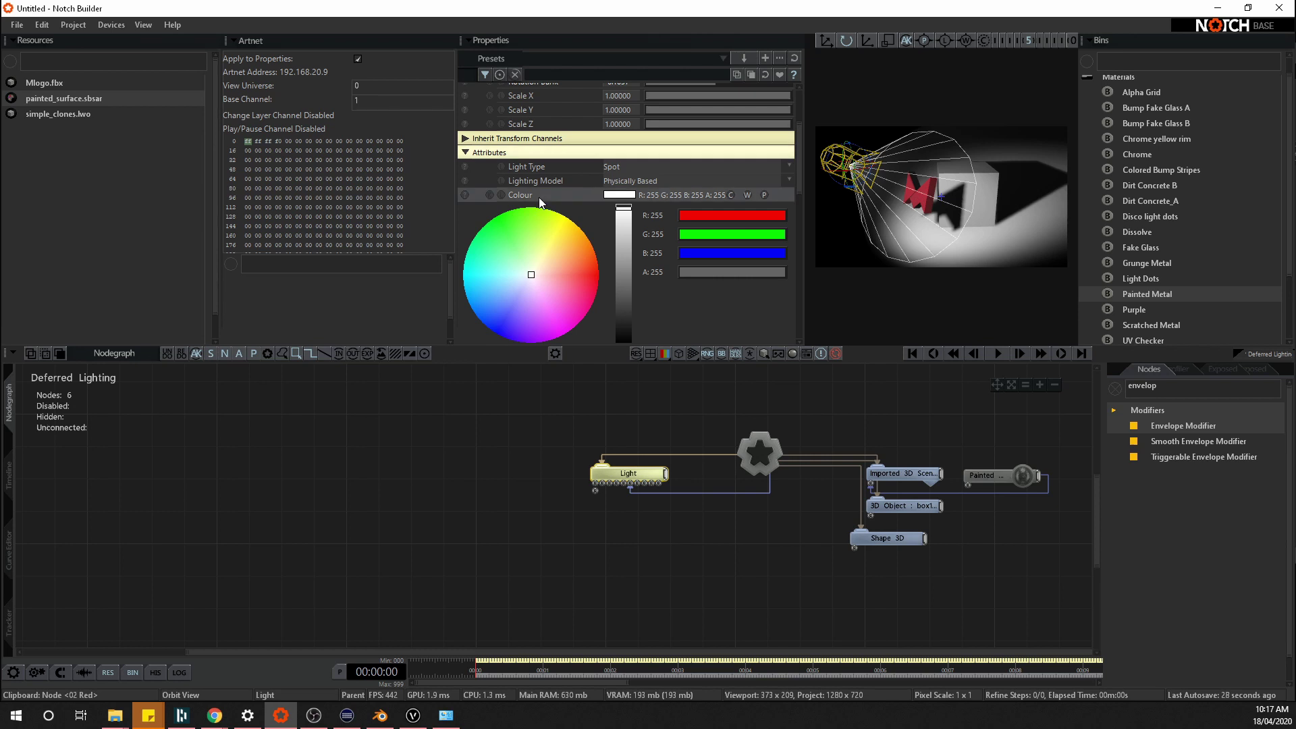
left_click(1115, 390)
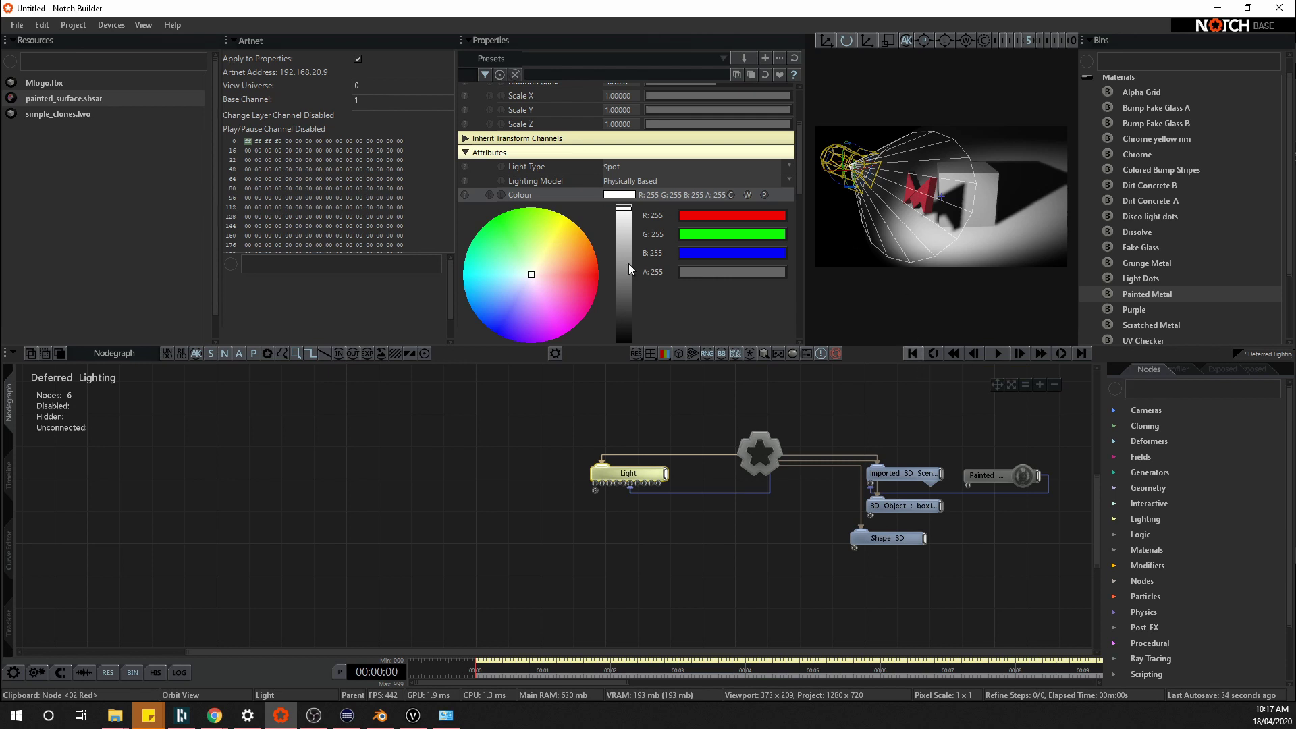
scroll(562, 246, "down", 3)
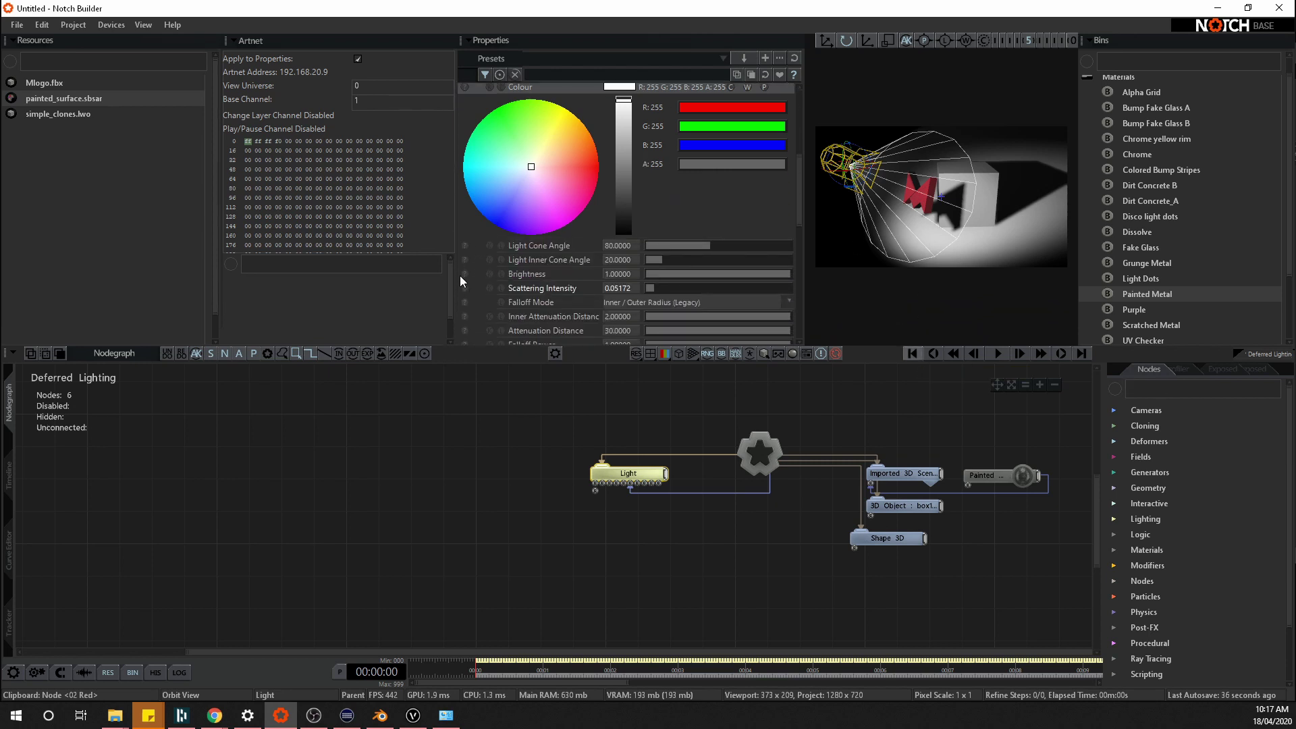
left_click(464, 274)
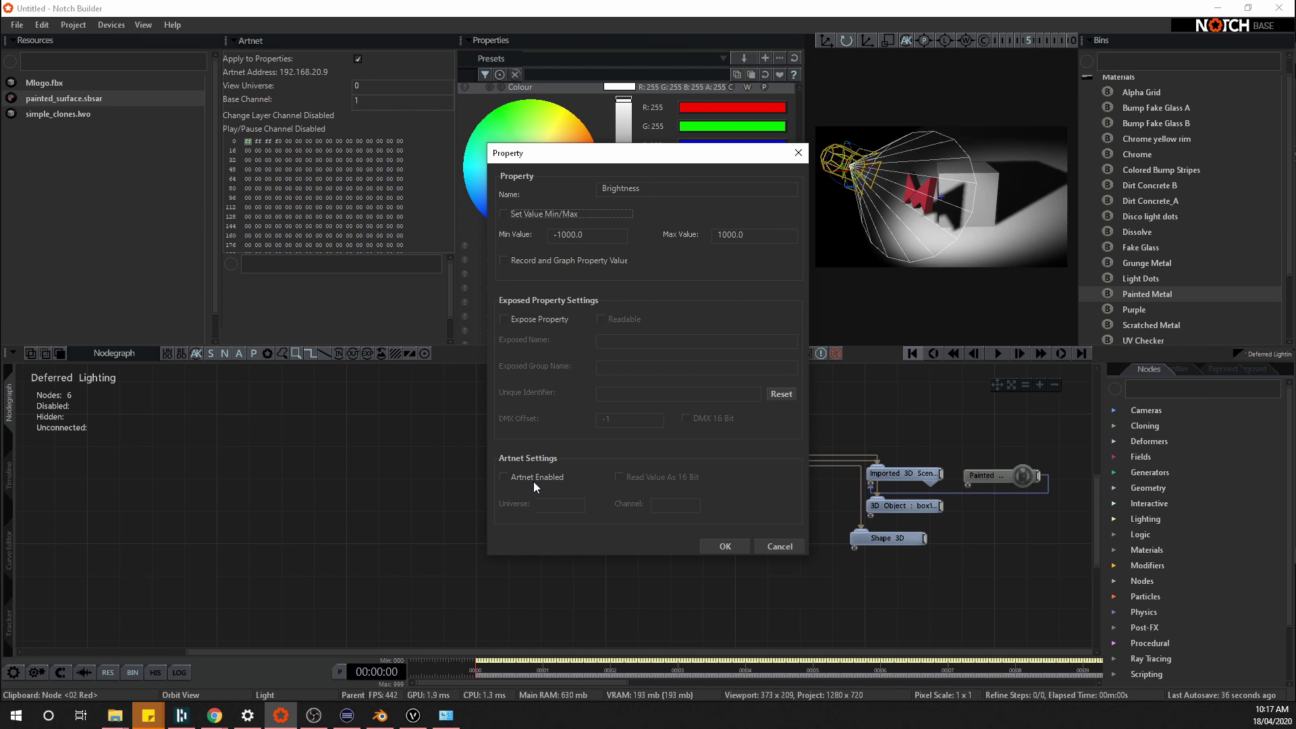
left_click(779, 547)
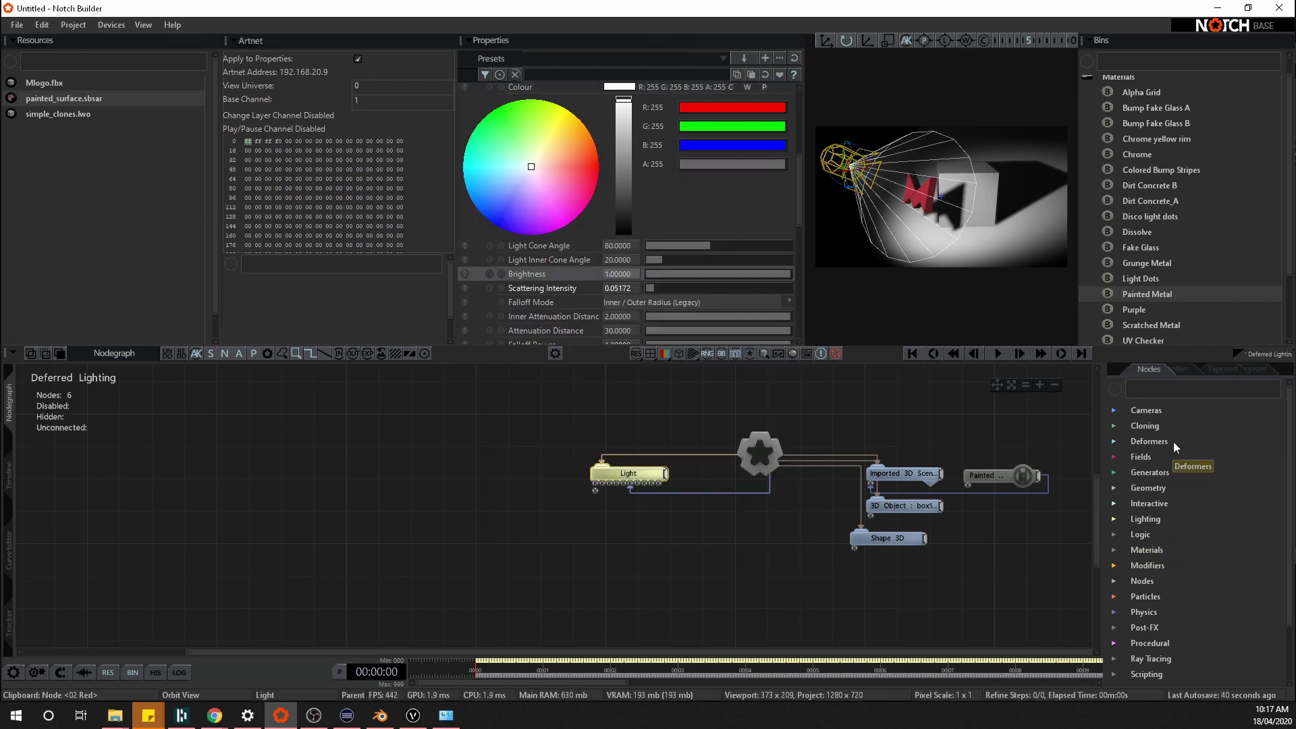
Search 'env' in the Nodes bin and drop an Envelope Modifier into the nodegraph
left_click(1169, 392)
type("en")
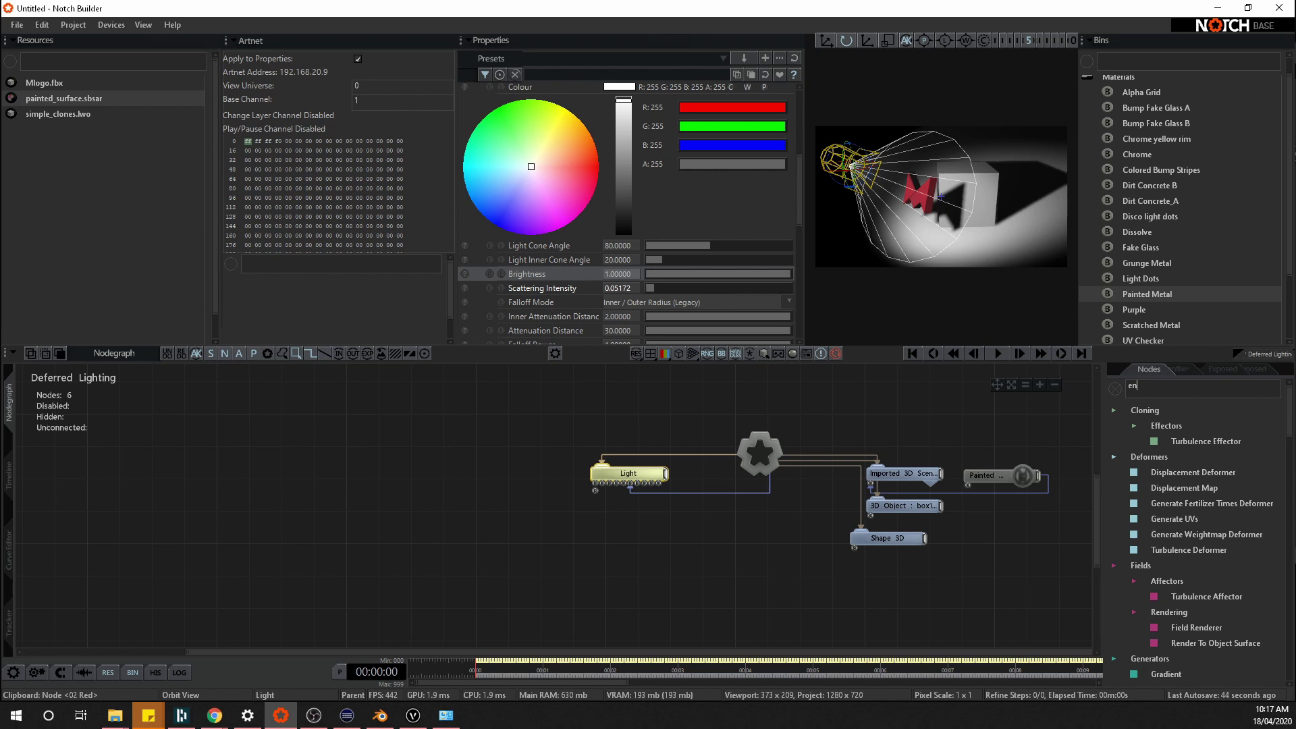
type("v")
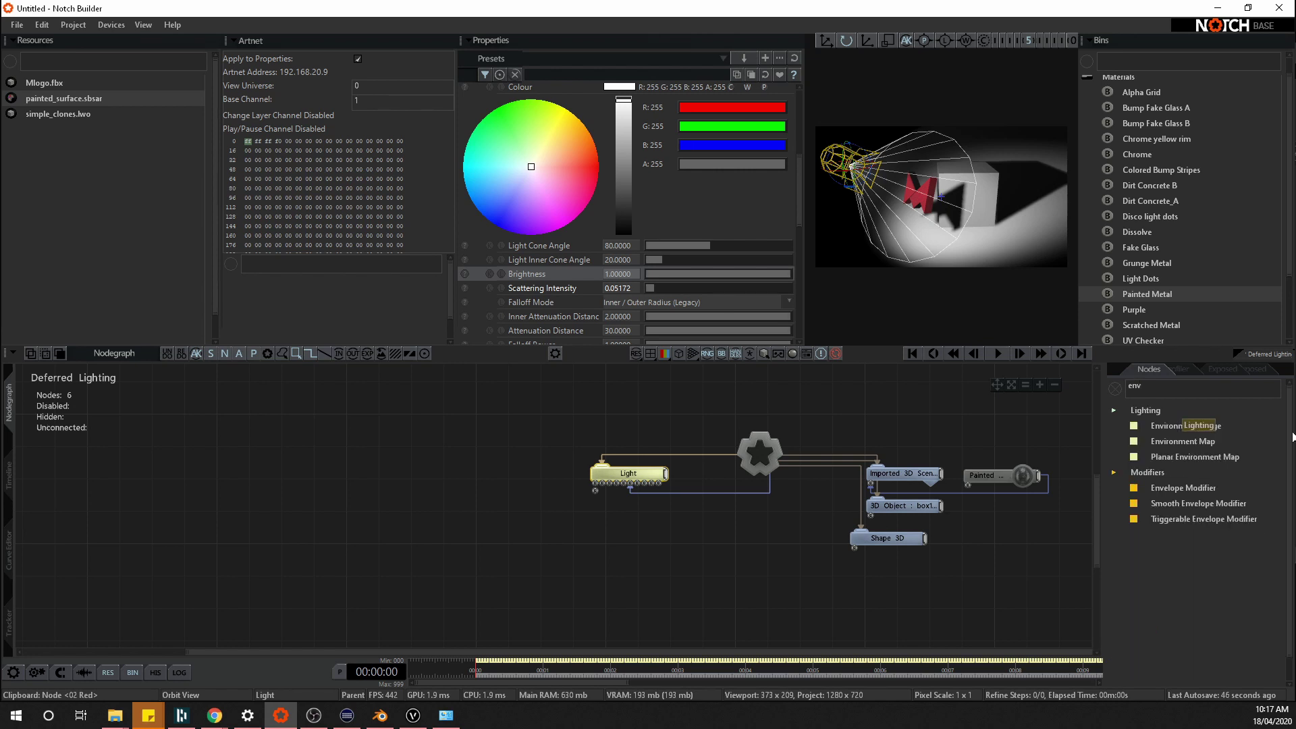
left_click_drag(1195, 488, 406, 459)
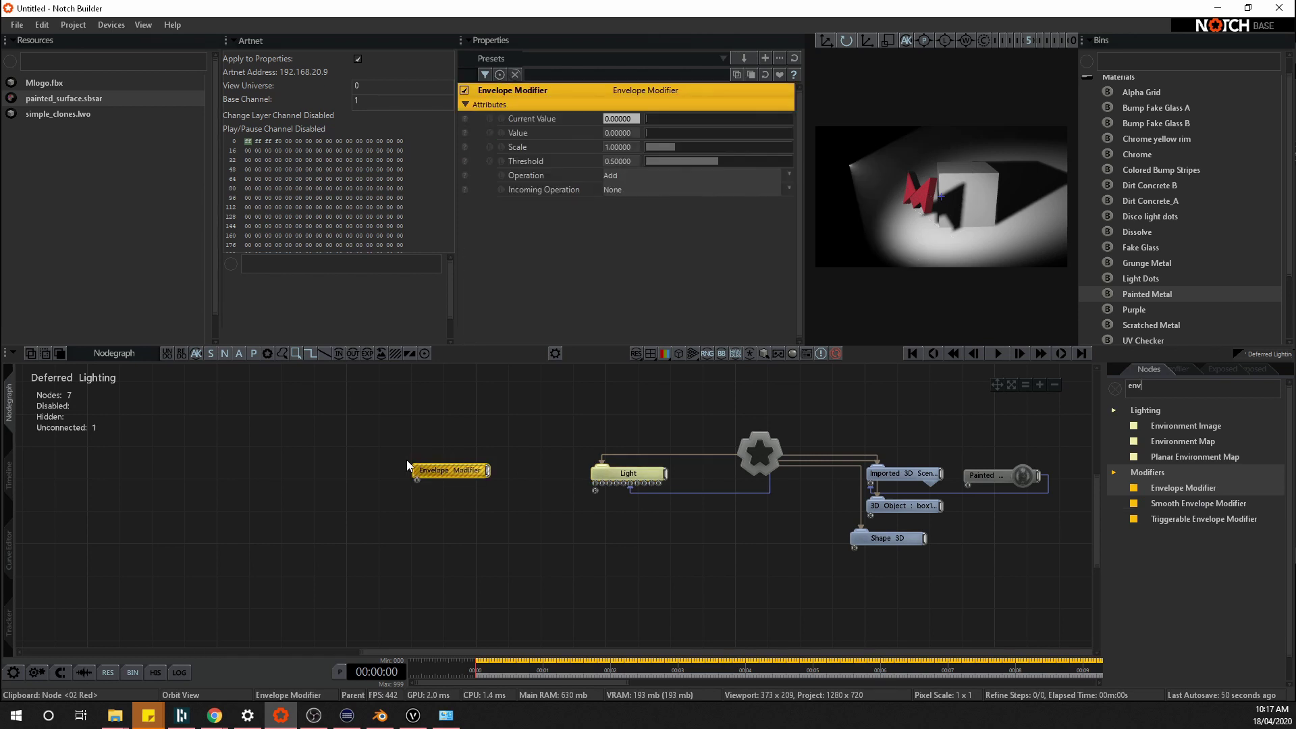
Enable ArtNet on the Envelope Modifier's Value, reading universe 0, channel 1
left_click_drag(464, 471, 447, 486)
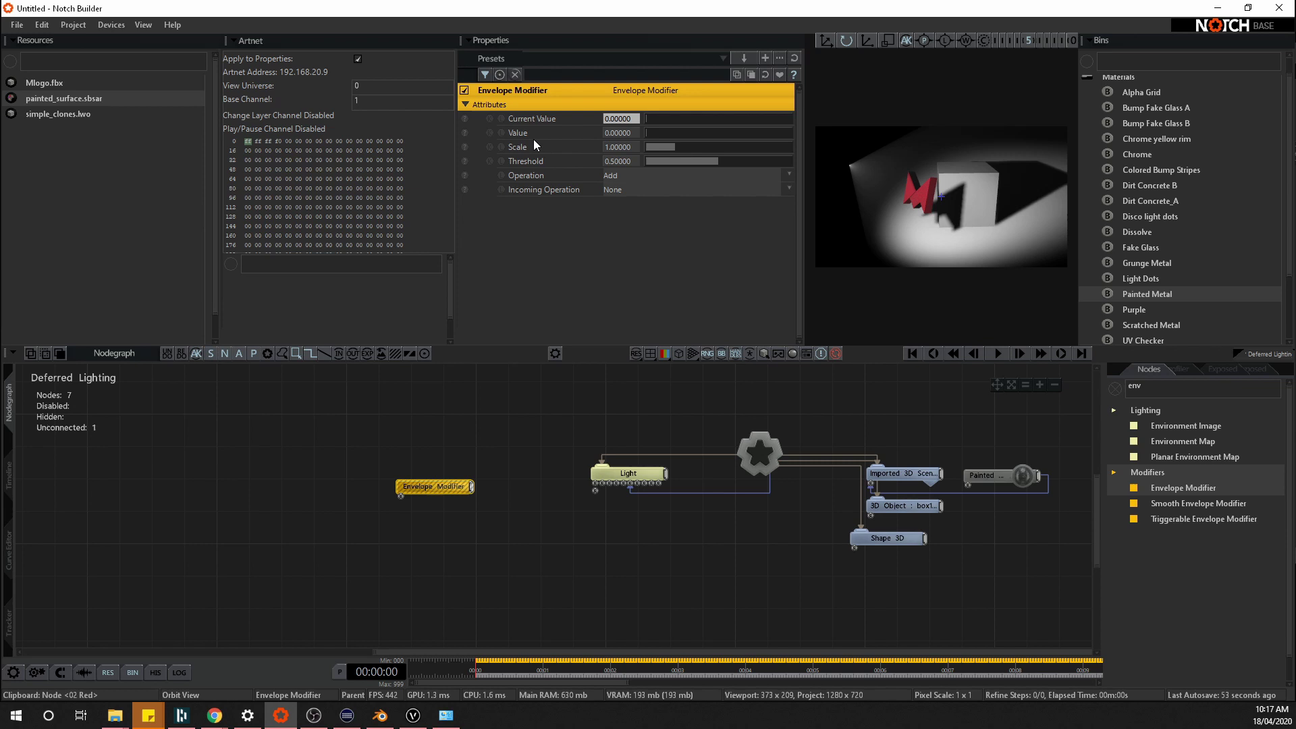
left_click(465, 133)
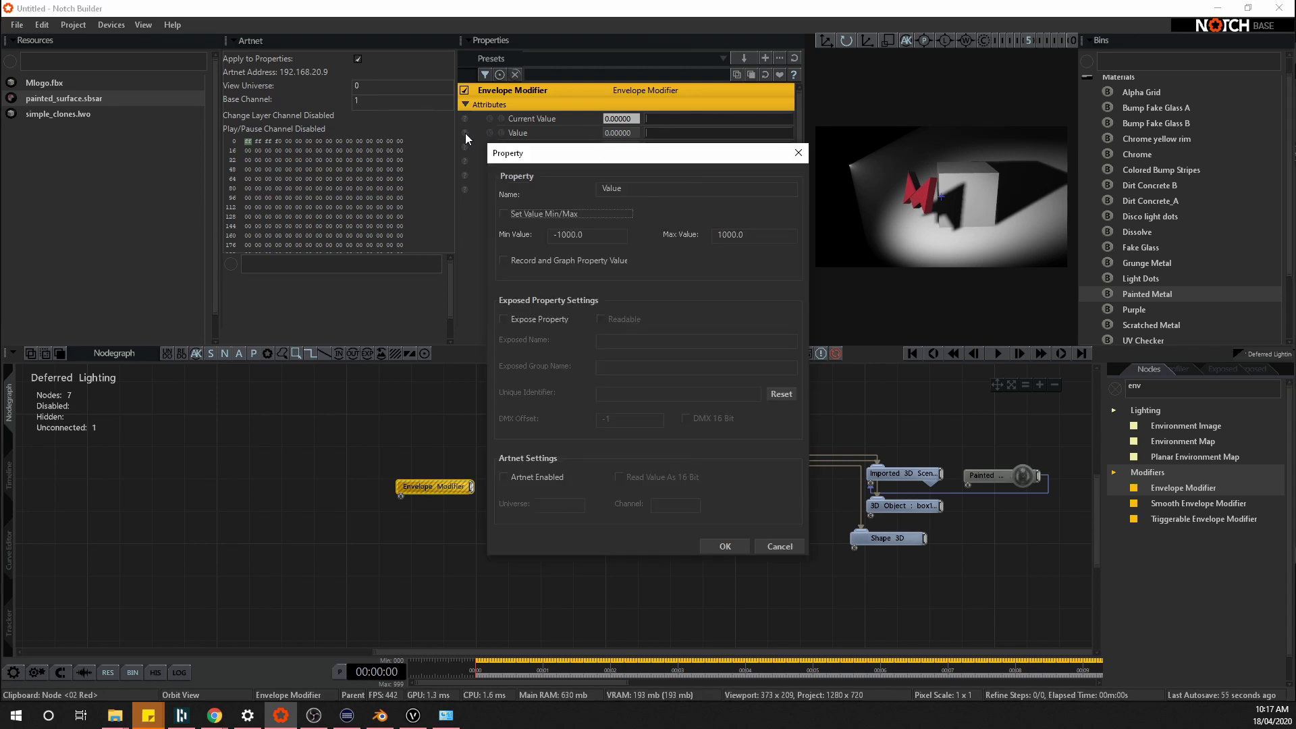
left_click(503, 477)
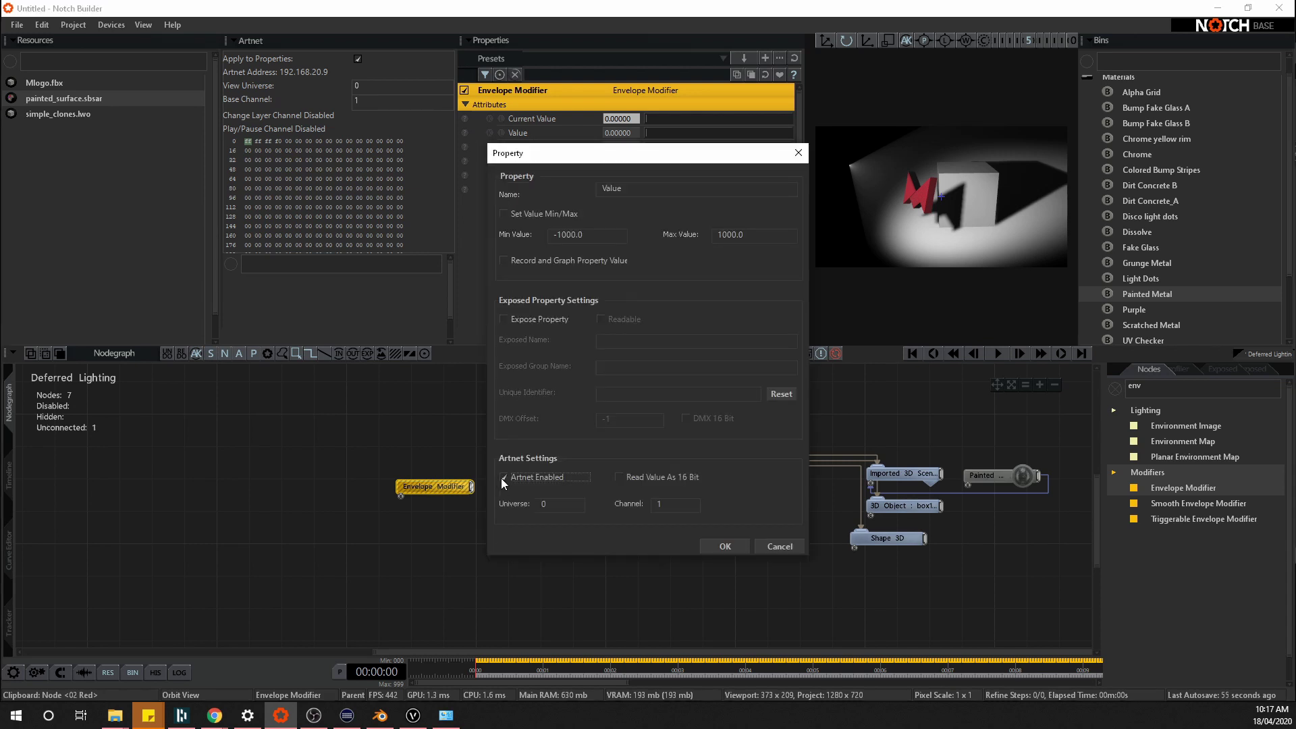
left_click(719, 546)
Wire the modifier's output into the Light's Brightness
left_click(641, 473)
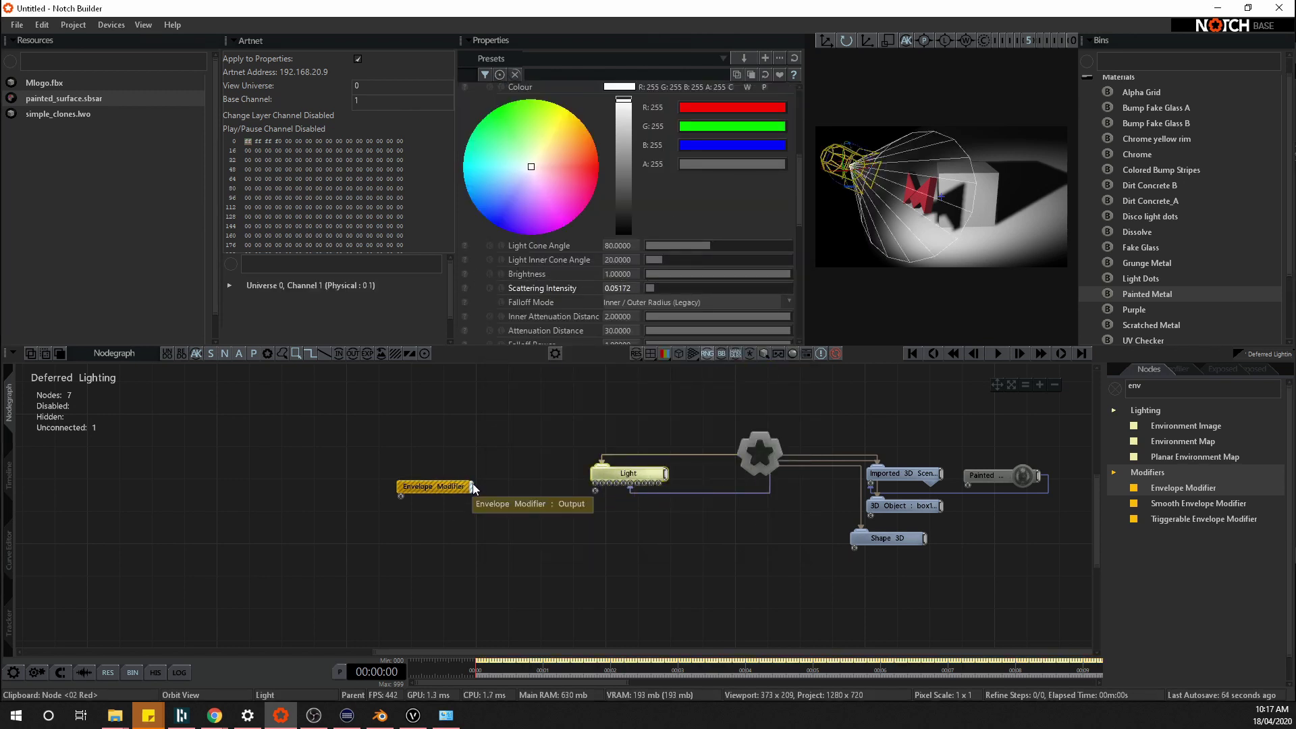
left_click_drag(471, 486, 549, 273)
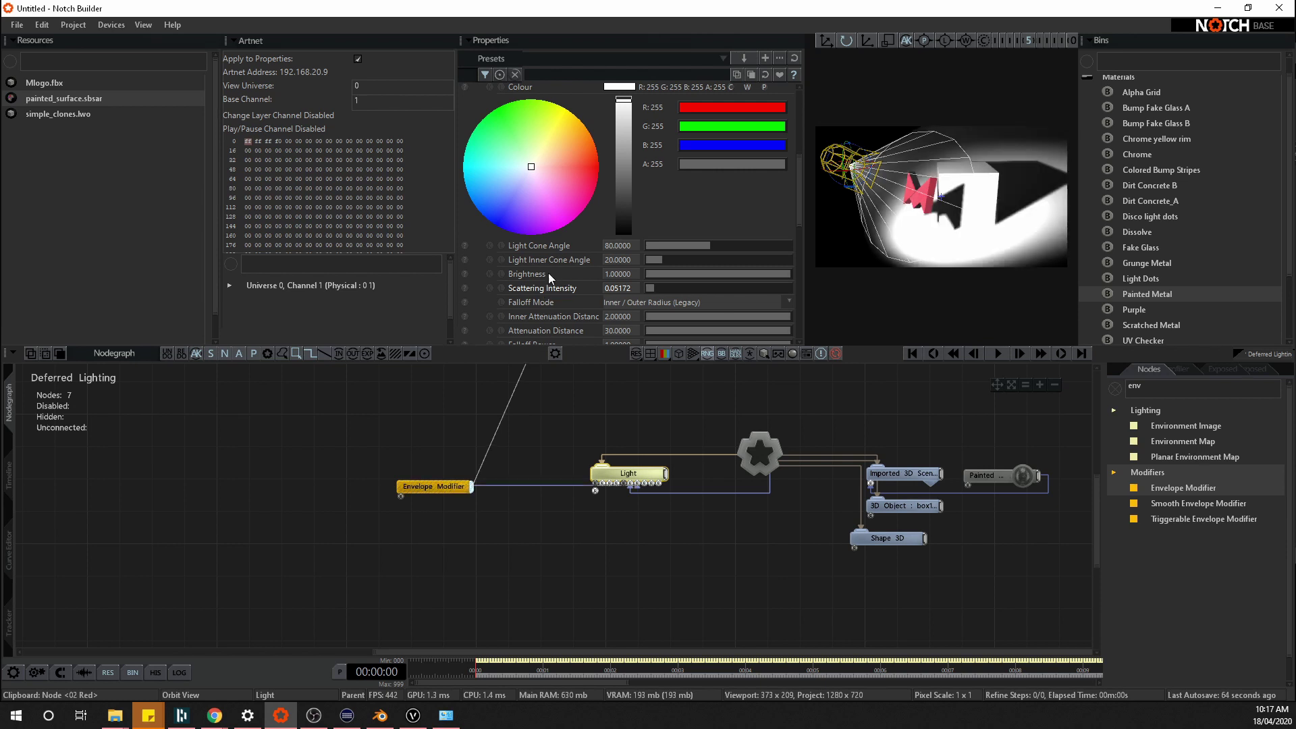
left_click(482, 533)
left_click(455, 480)
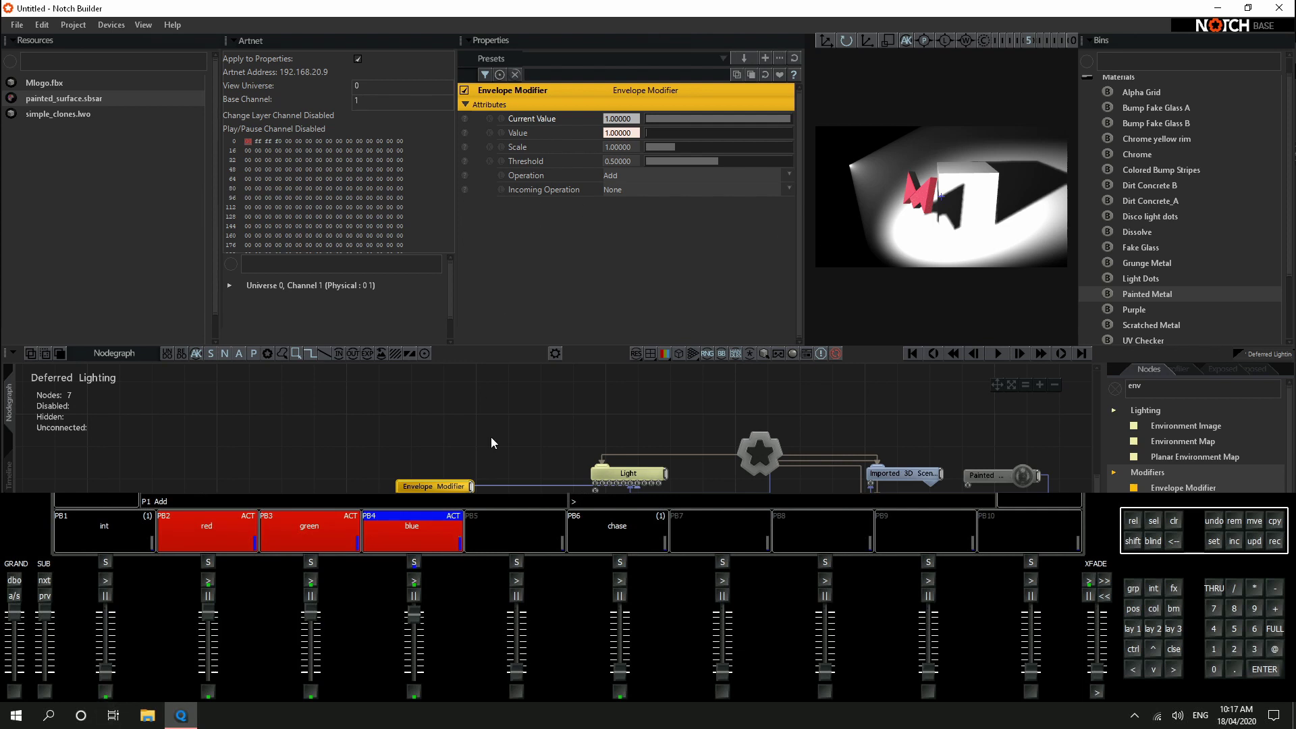
Change the Envelope Modifier's Operation from Add to Replace
left_click(635, 478)
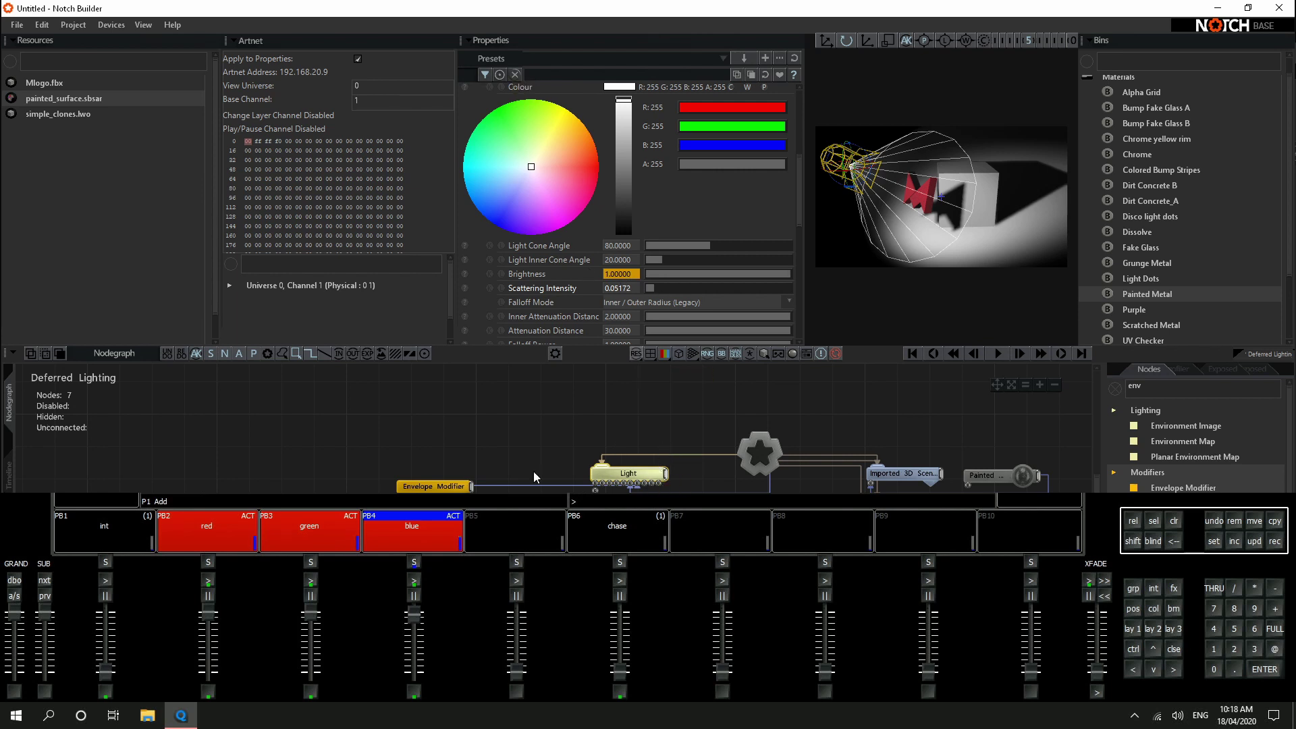
left_click(467, 484)
left_click(627, 175)
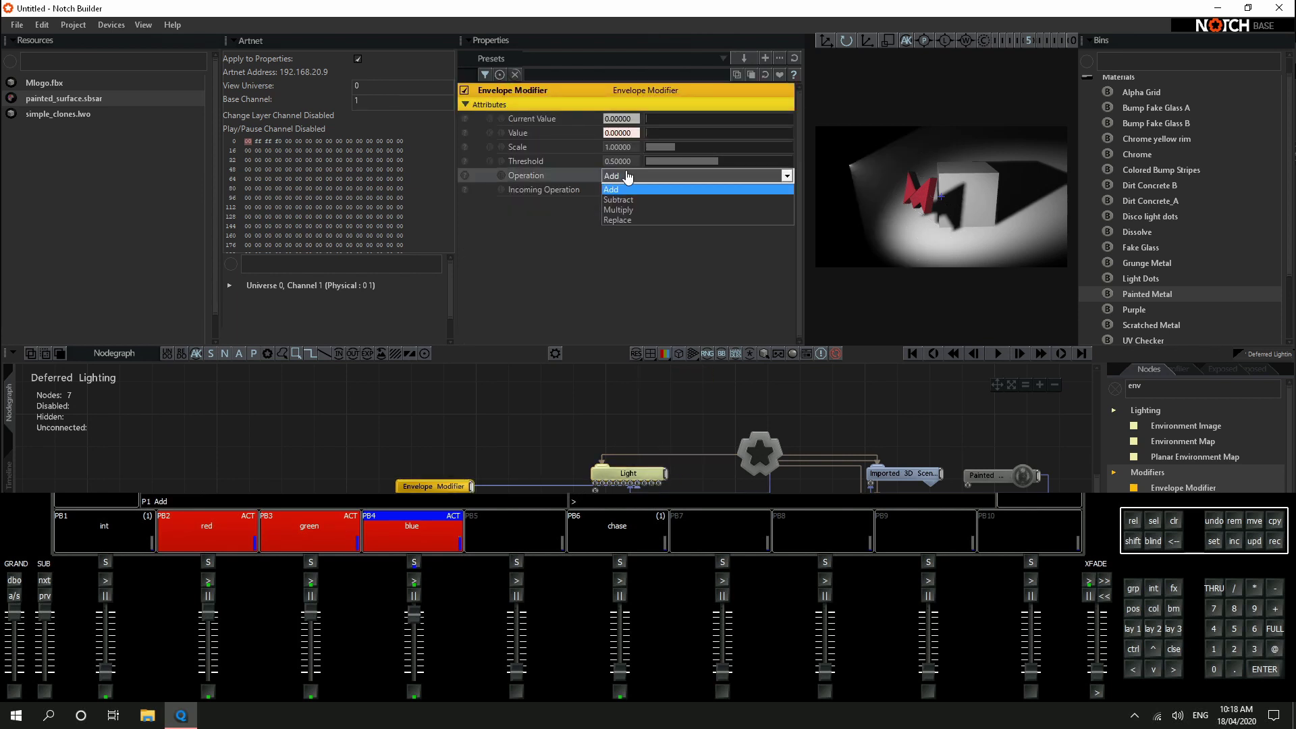
left_click(631, 220)
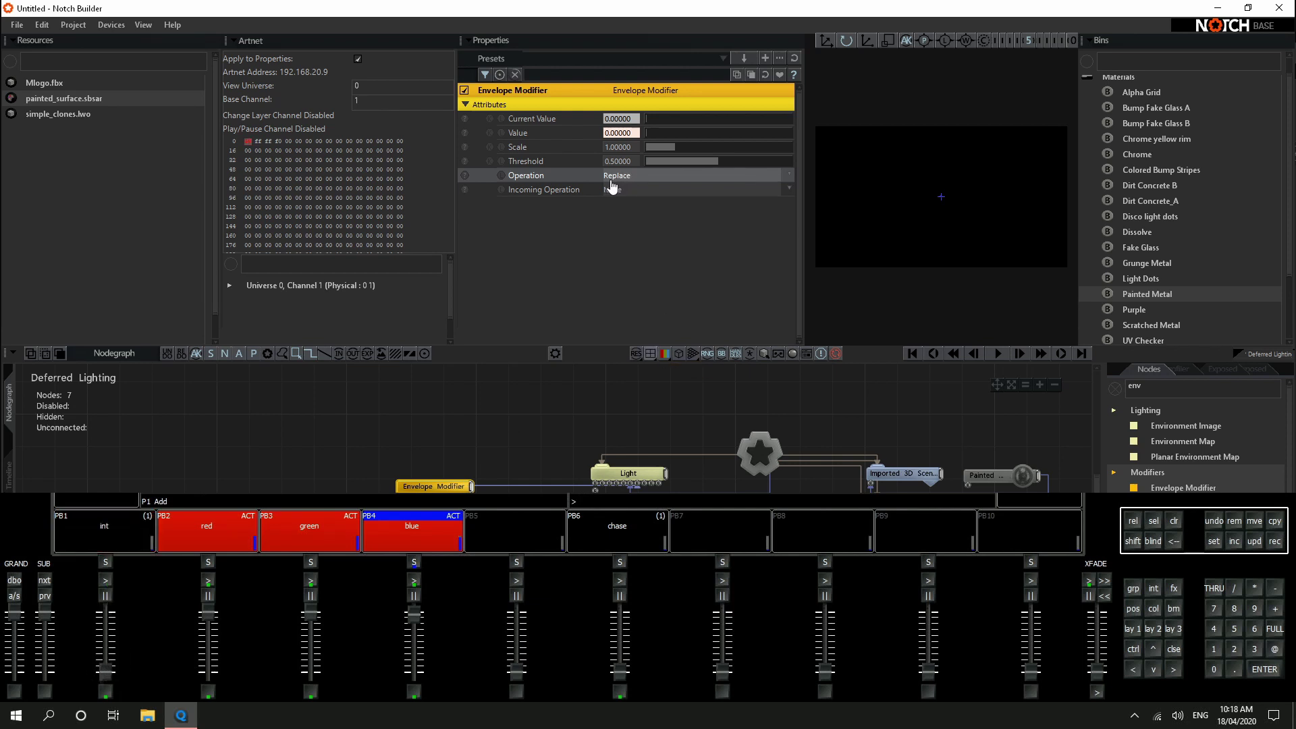
Play and pause the scene to test ArtNet driving Brightness, then open the modifier's Node Settings
left_click(643, 486)
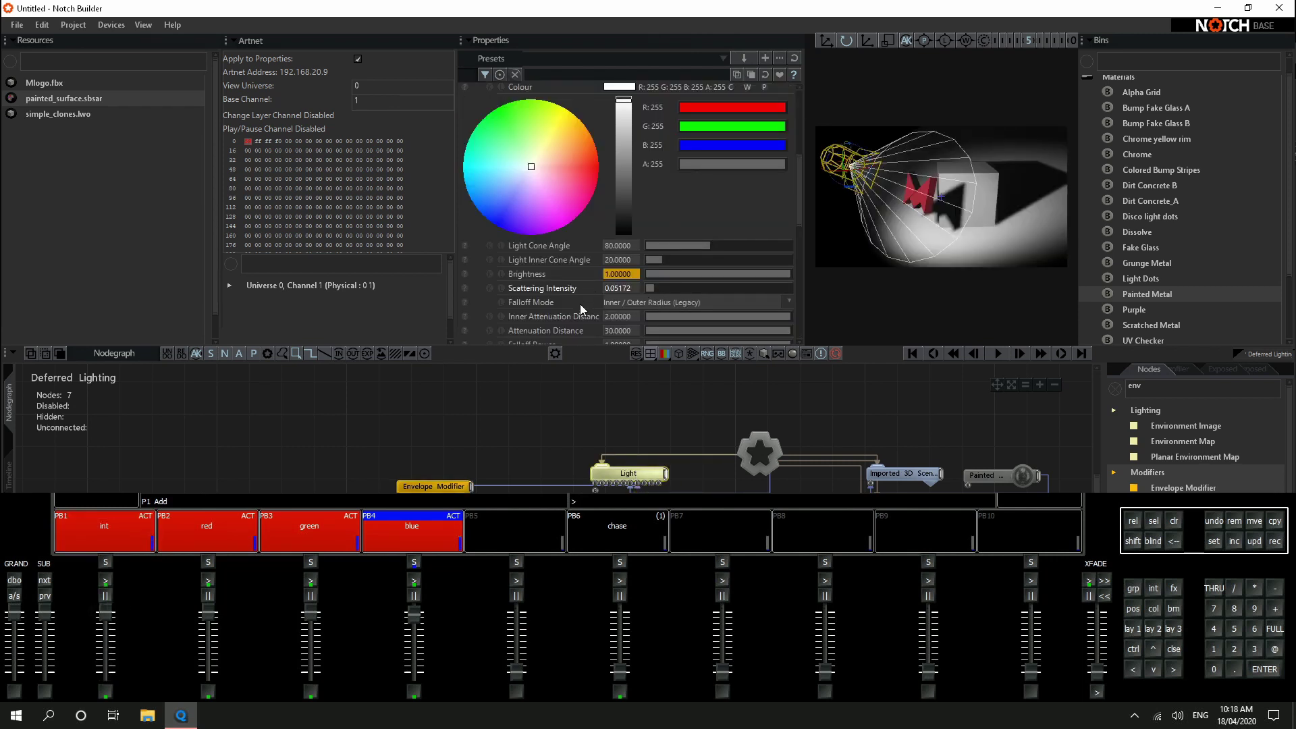
left_click(997, 356)
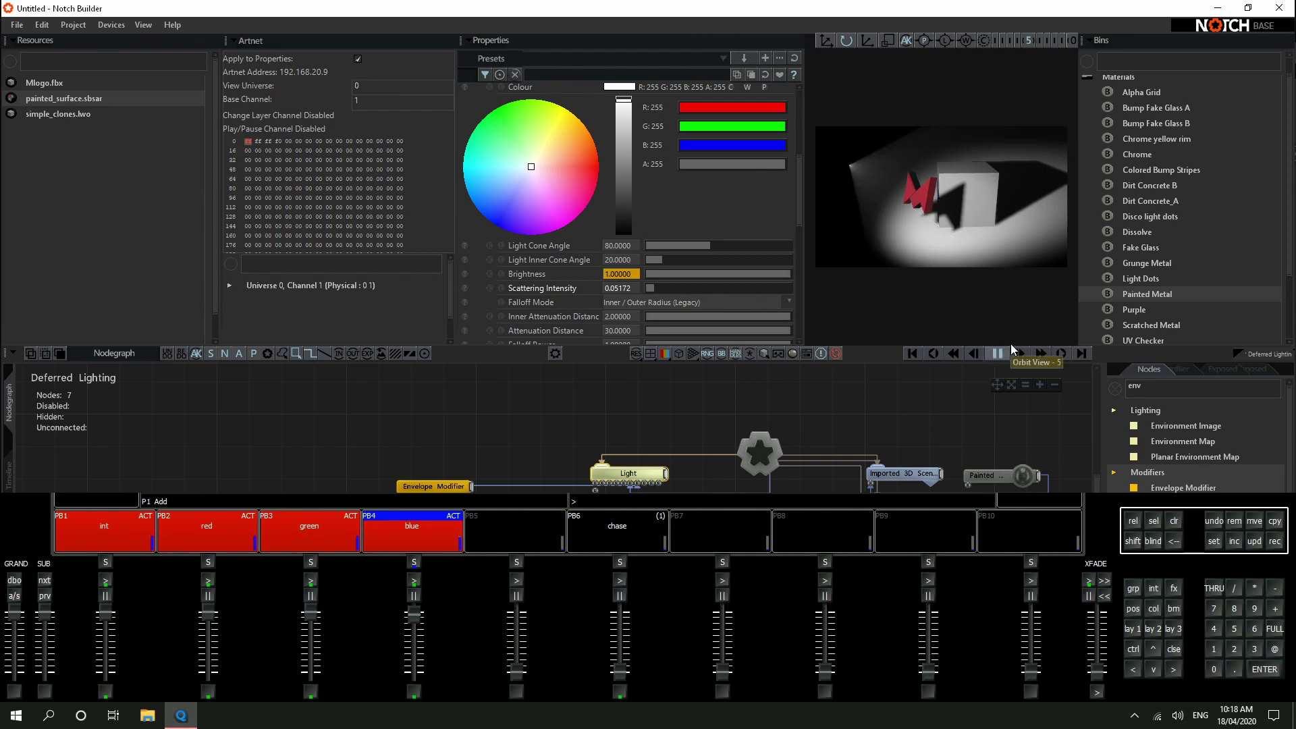
left_click(1006, 352)
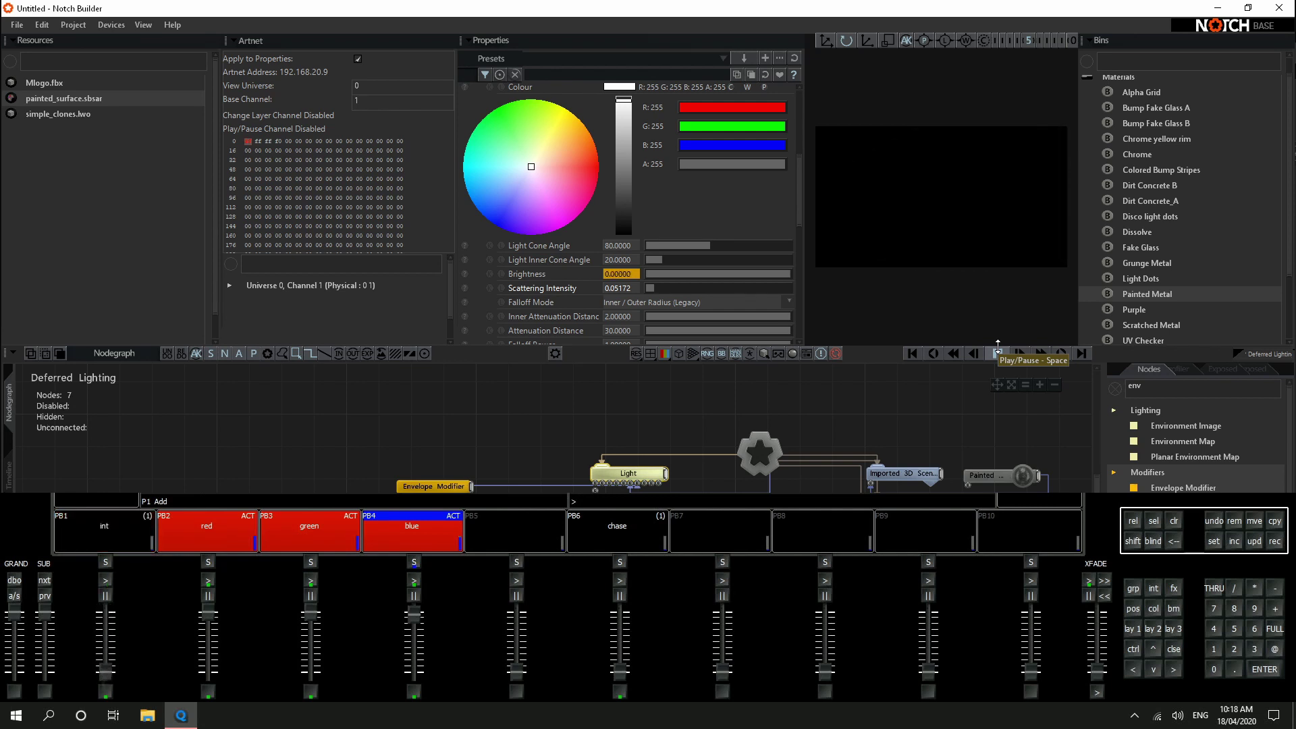
left_click(997, 353)
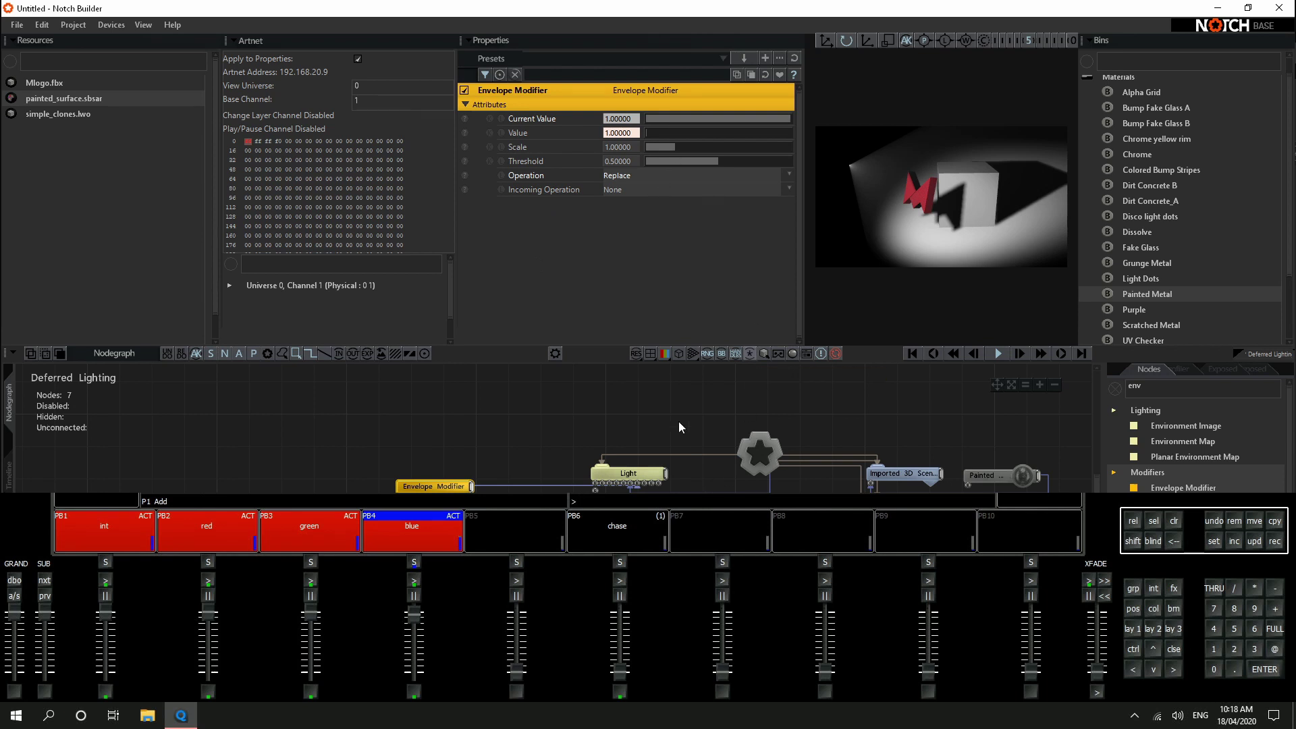
left_click(469, 457)
left_click(469, 486)
double_click(456, 487)
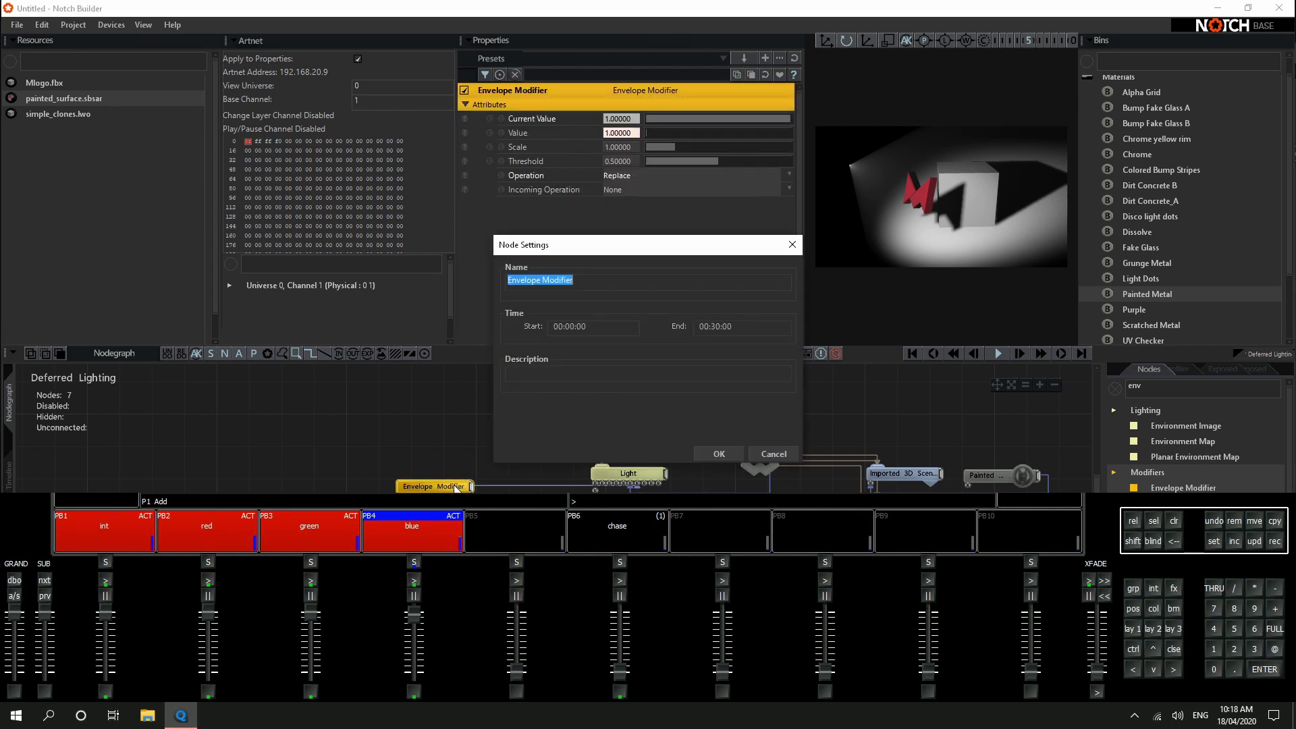
Rename the modifier '01 Dimmer' and move it higher in the nodegraph
type("01 Dimmer")
key("Return")
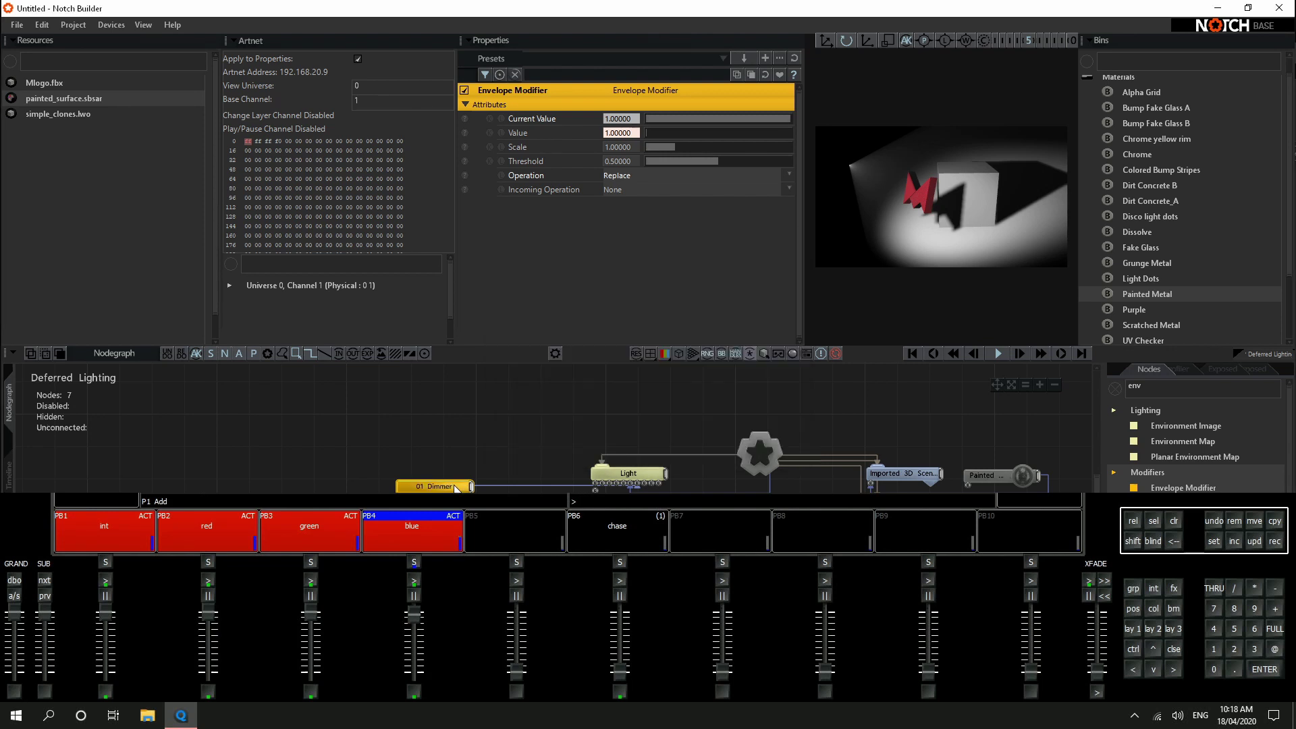
mouse_move(434, 486)
left_mouse_down()
mouse_move(399, 486)
mouse_move(417, 486)
left_mouse_up()
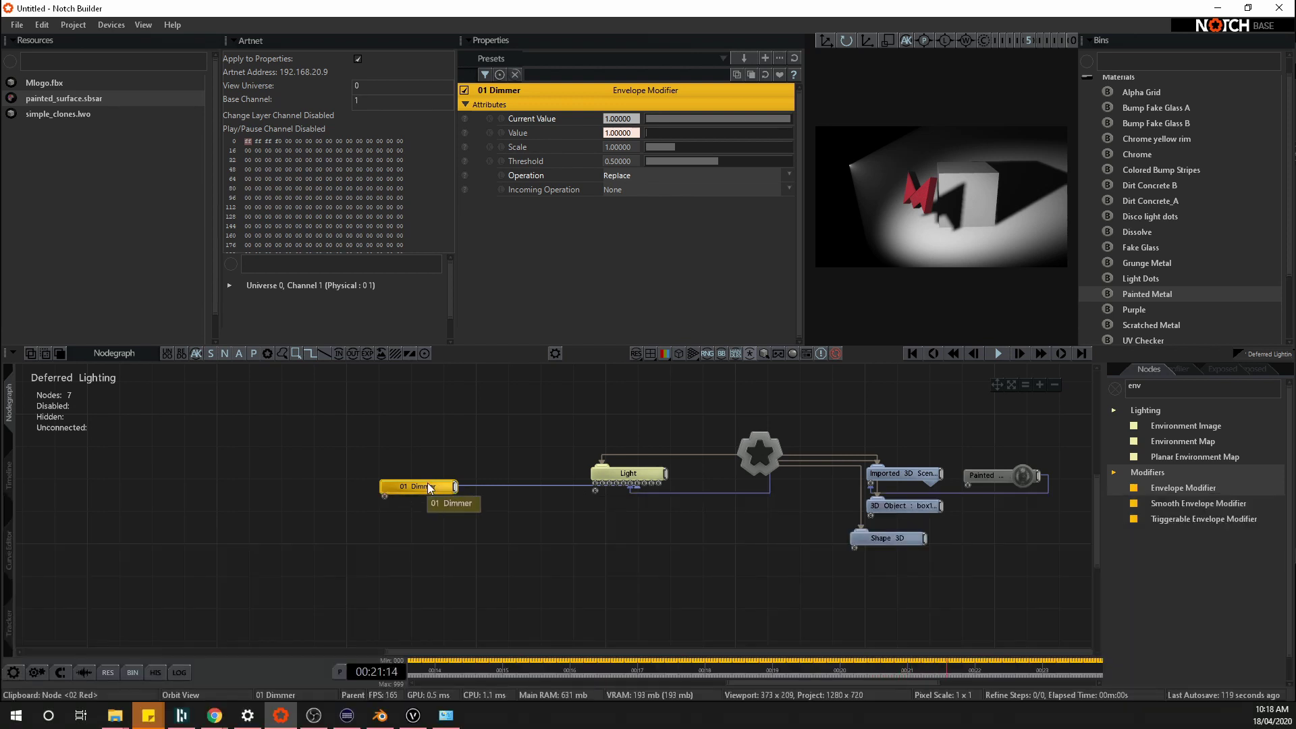
left_click_drag(428, 484, 431, 386)
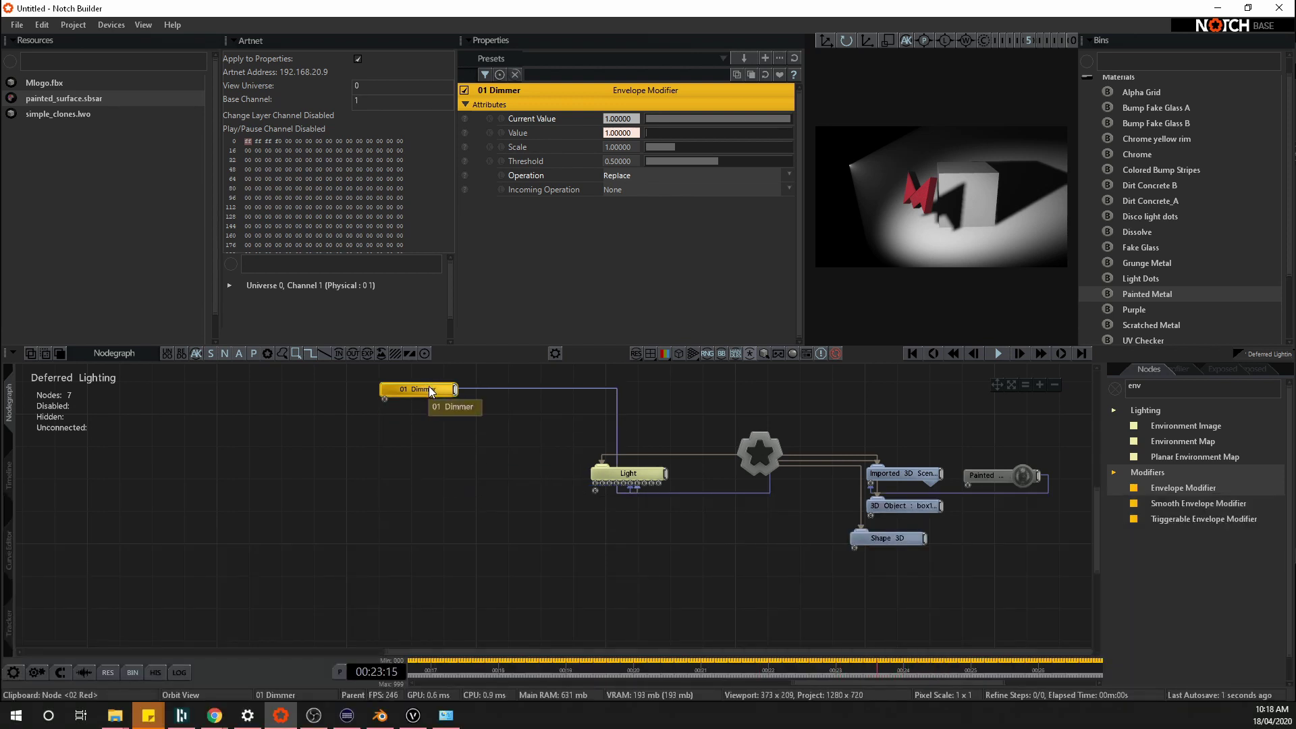
Duplicate 01 Dimmer as '02 Red' reading ArtNet channel 2
key("ctrl+c")
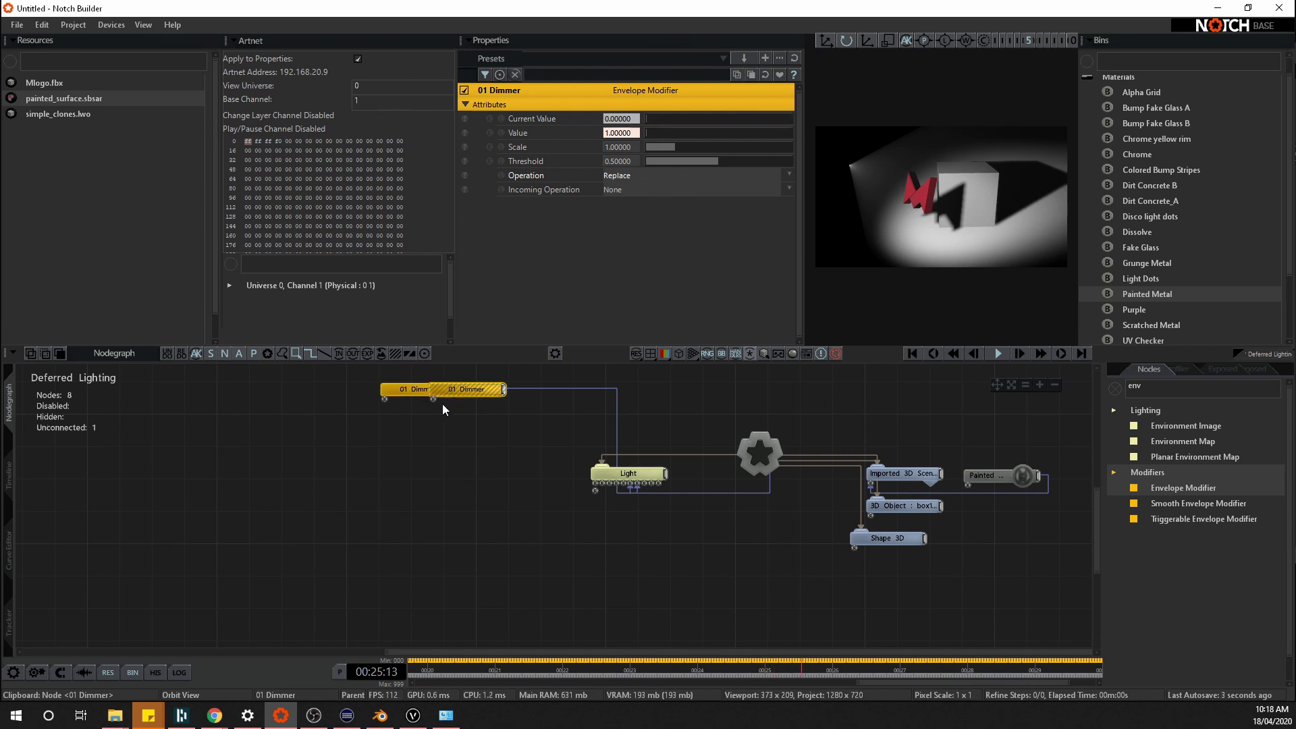
key("ctrl+v")
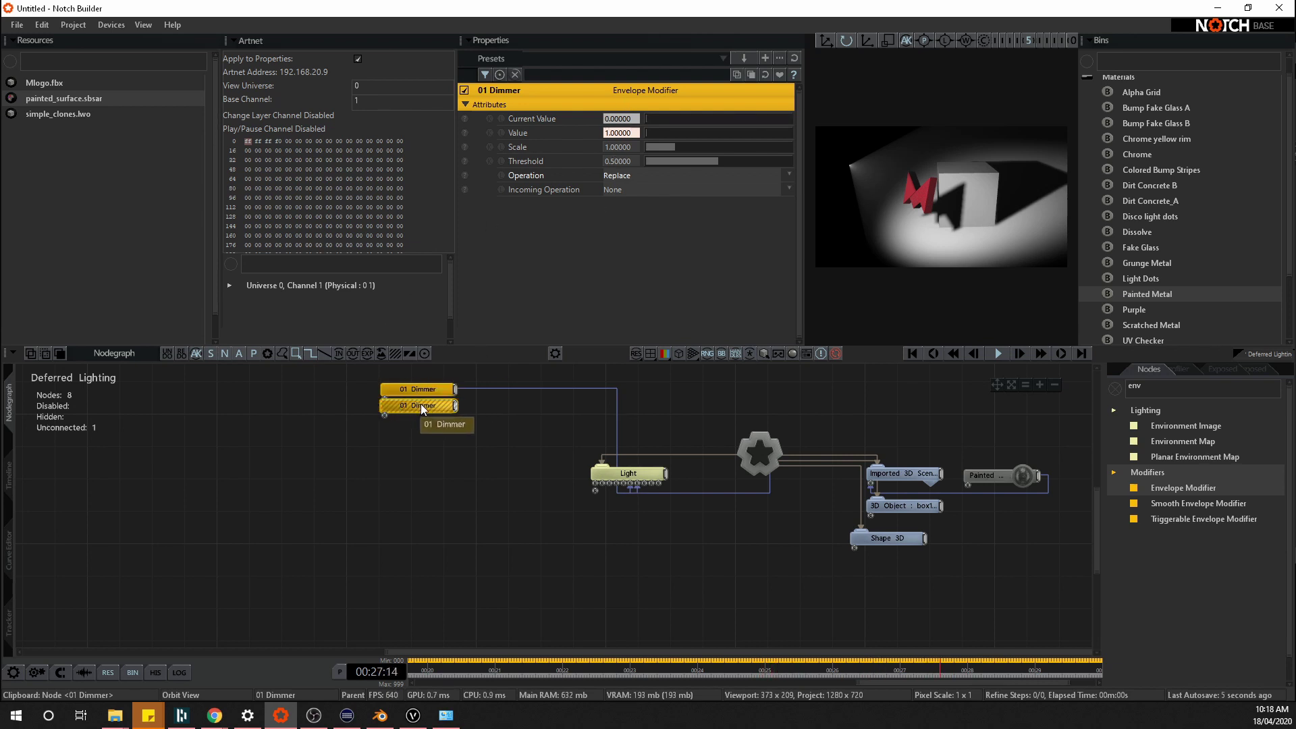
double_click(419, 407)
type("02 ")
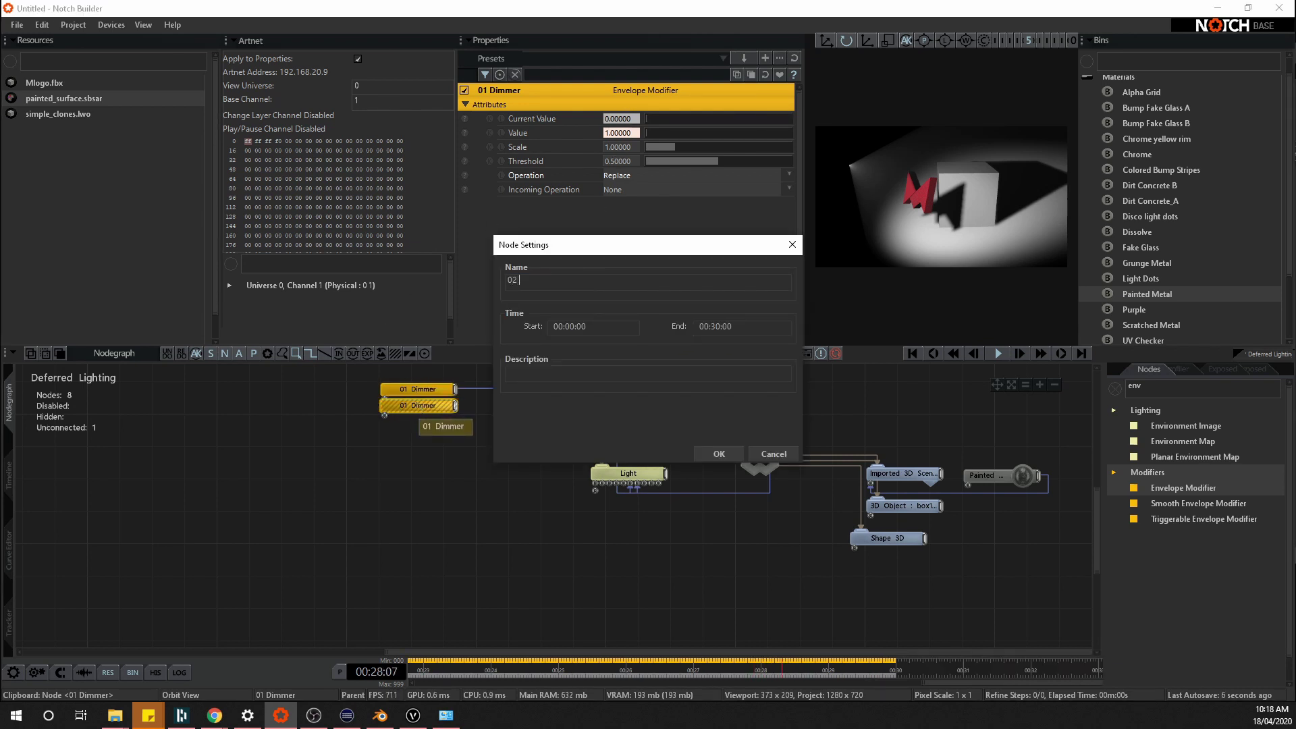
type("Red")
key("Return")
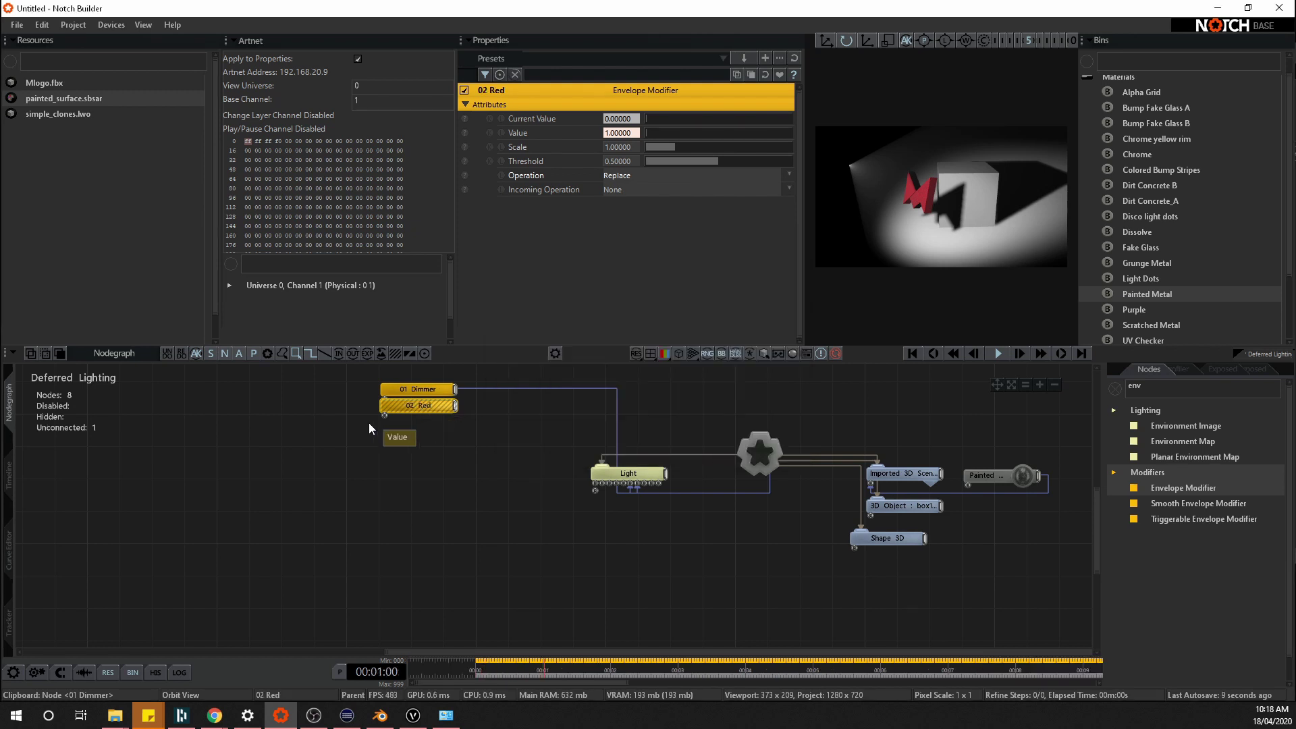
left_click(465, 133)
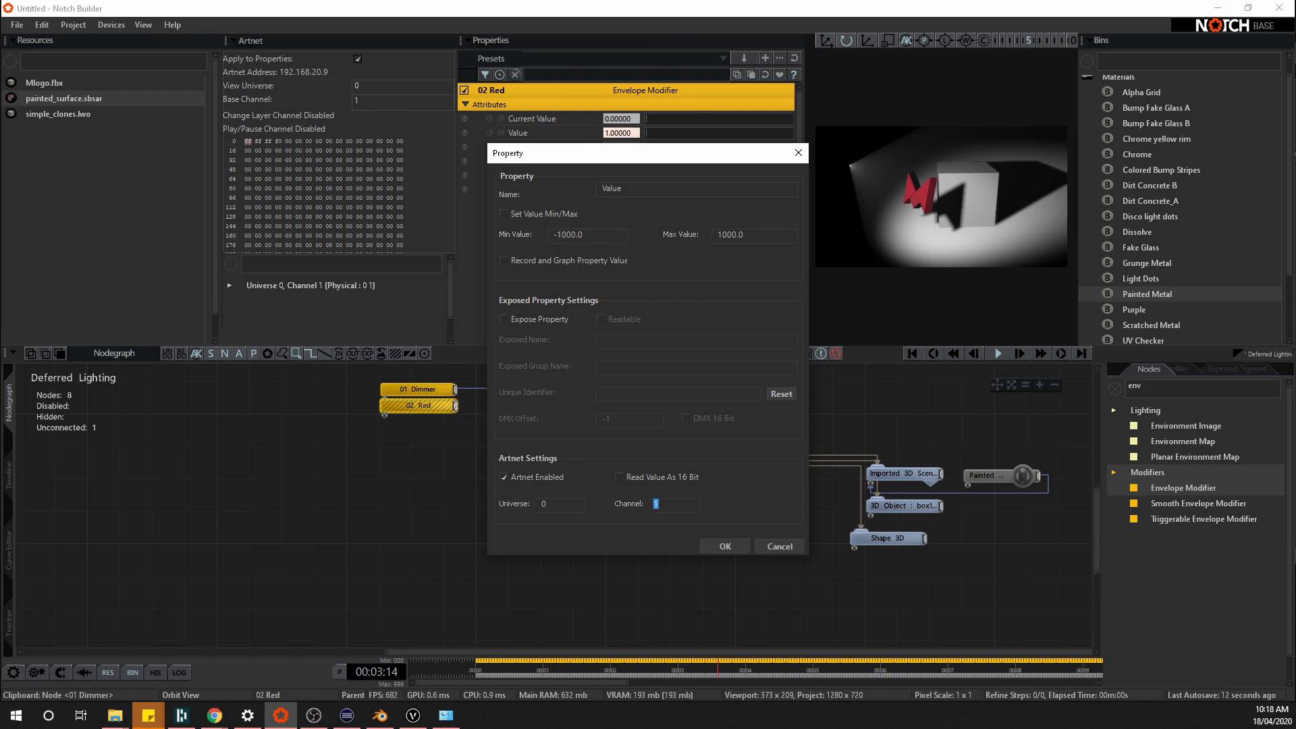
left_click(725, 546)
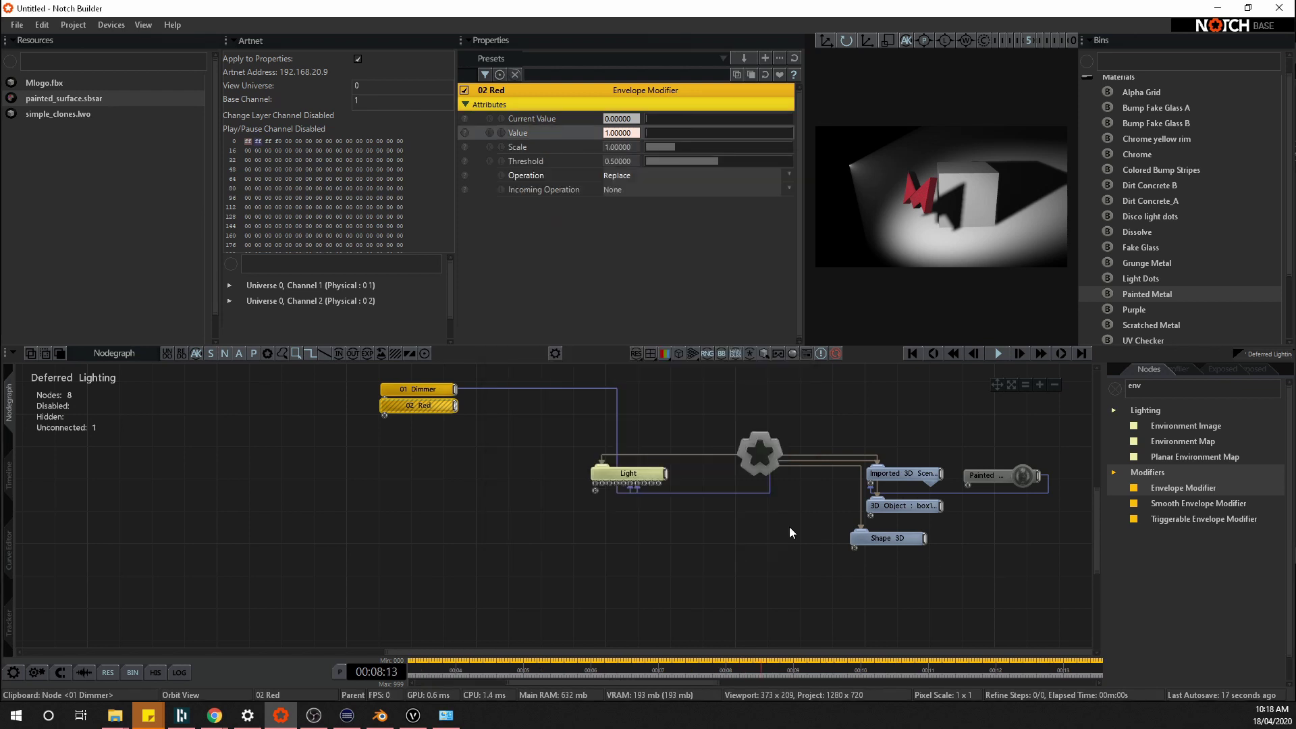
left_click(635, 473)
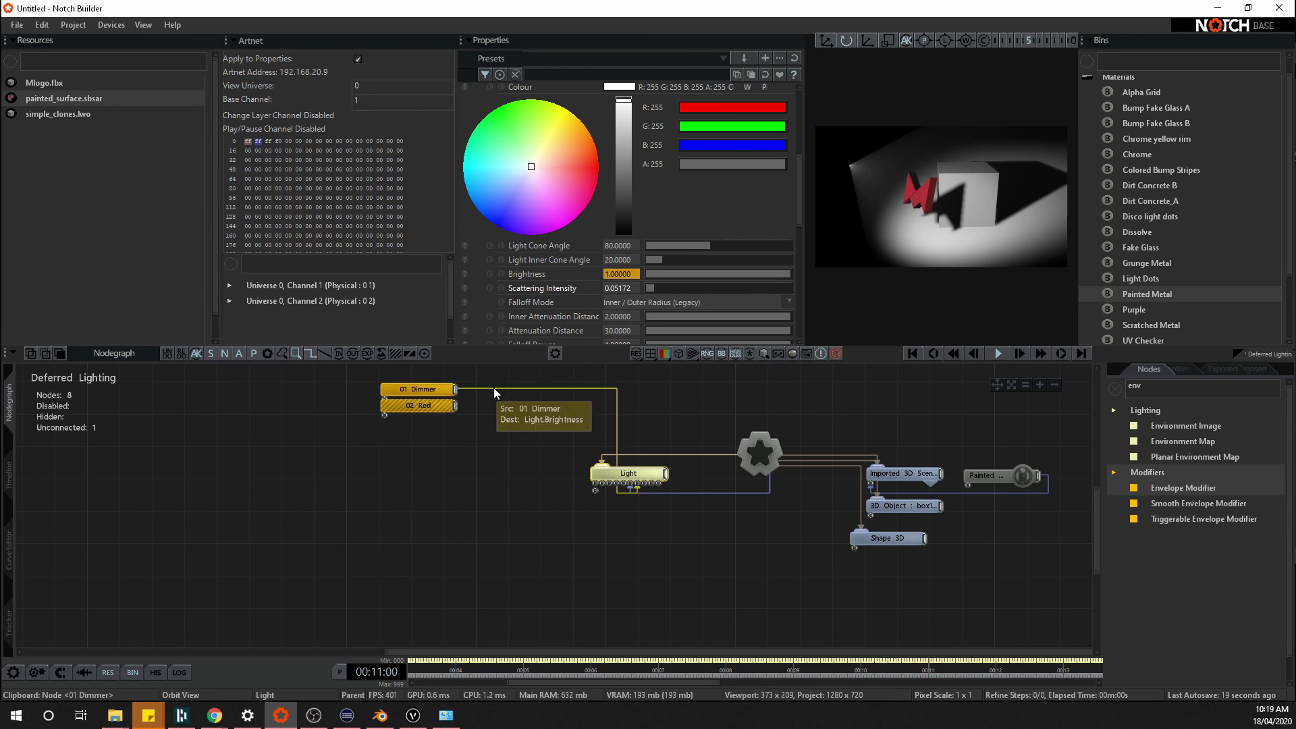
Connect 02 Red's output to the Light's Colour input and review both nodes' attributes
left_click_drag(456, 405, 708, 106)
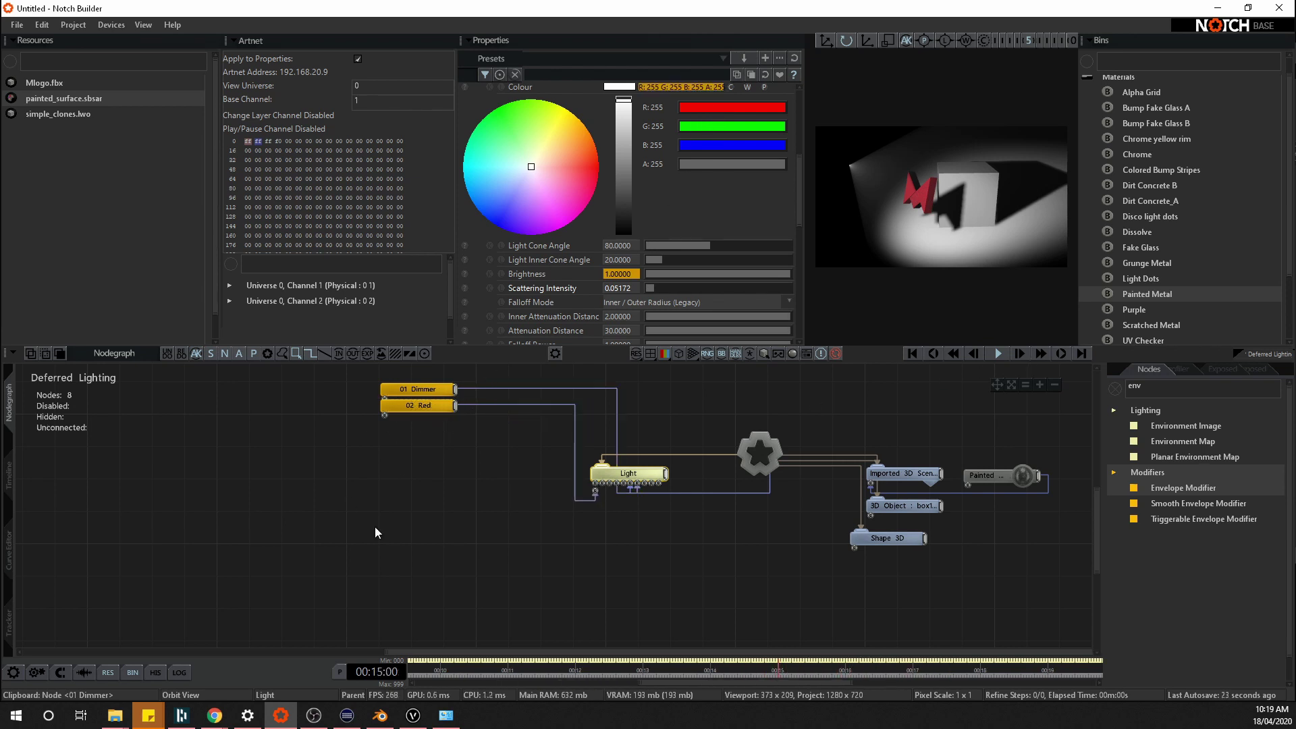
left_click(423, 409)
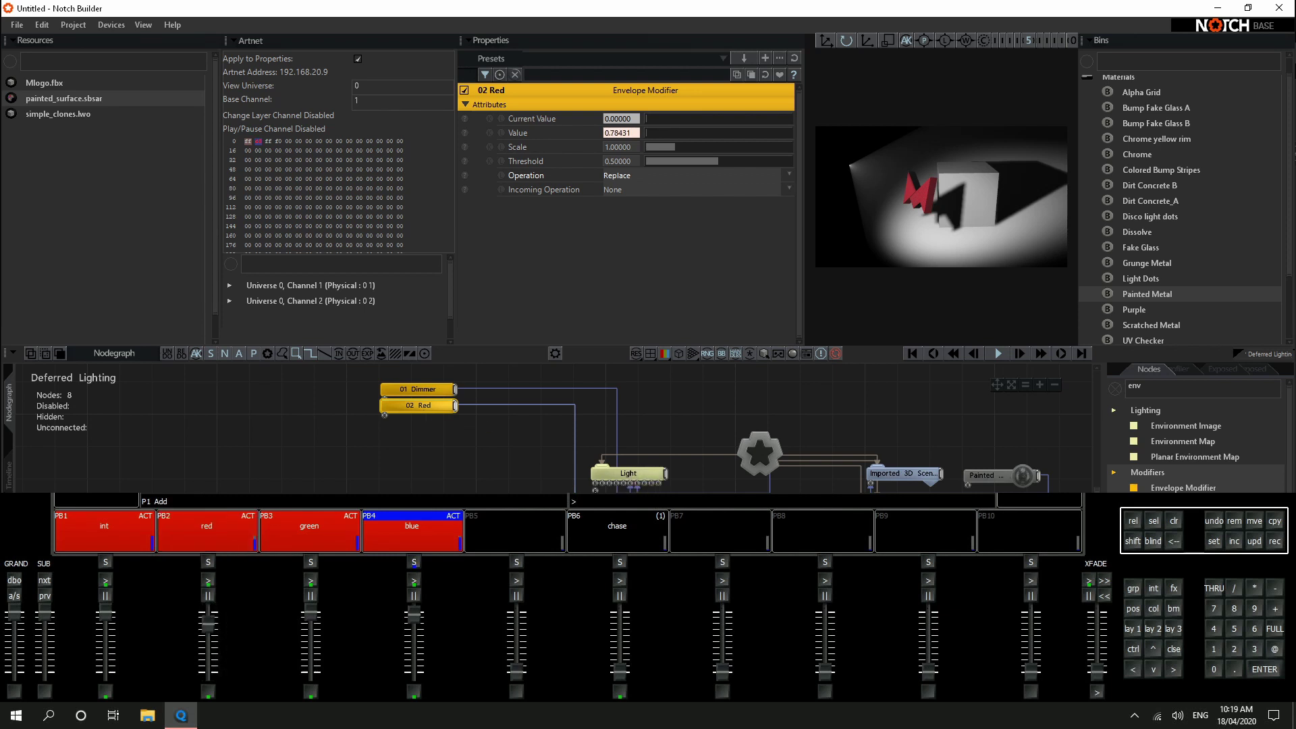
left_click(625, 475)
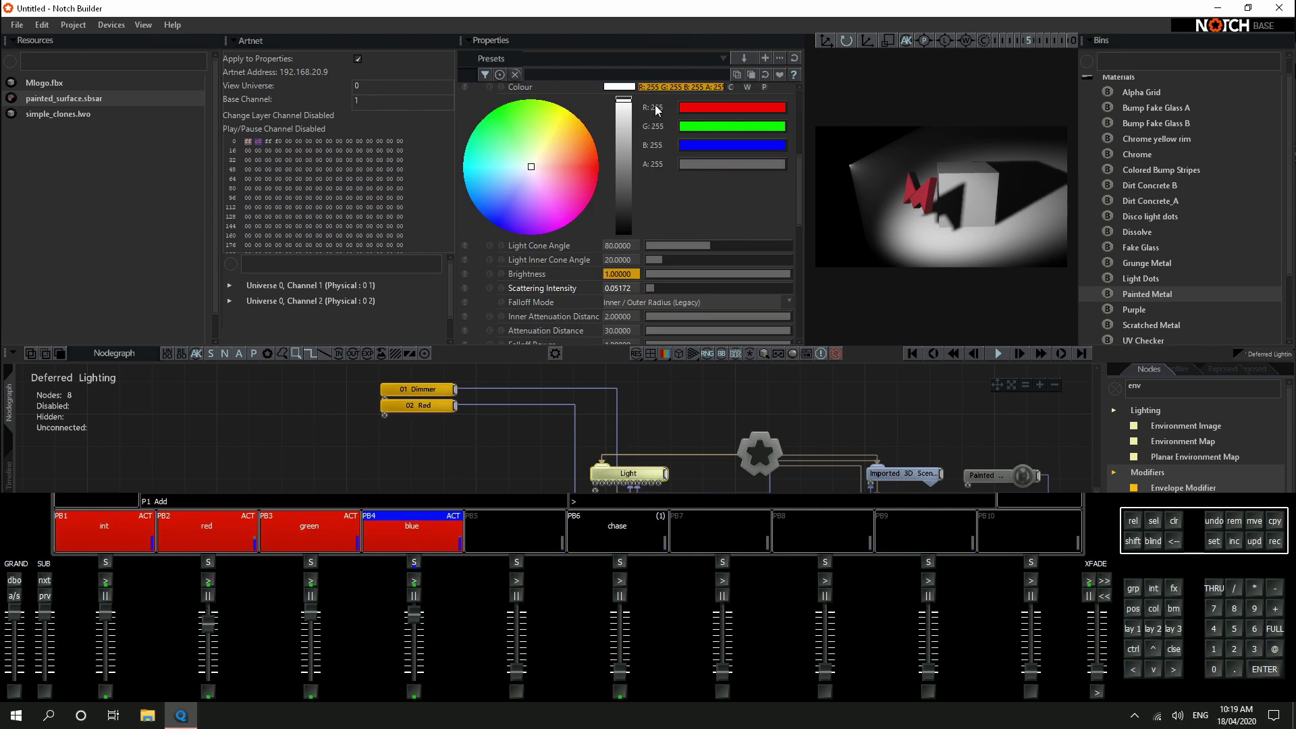
scroll(689, 125, "up", 1)
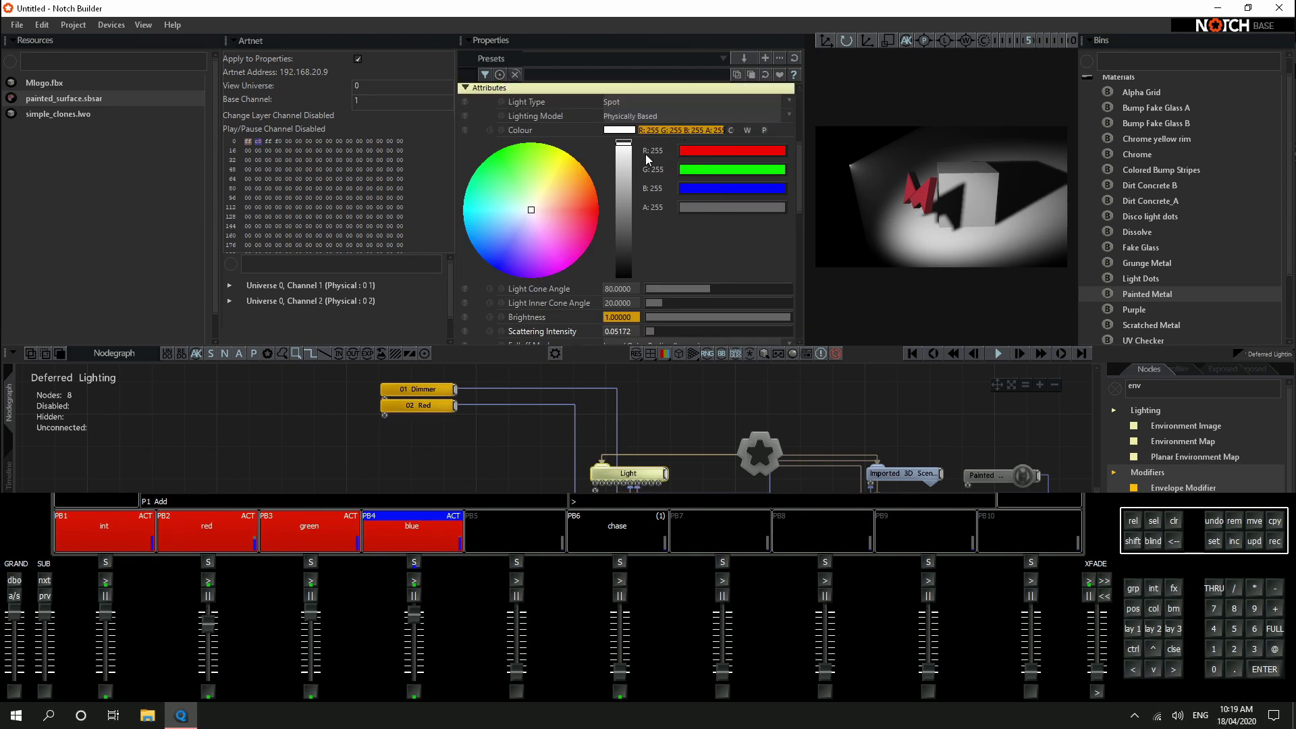
mouse_move(639, 479)
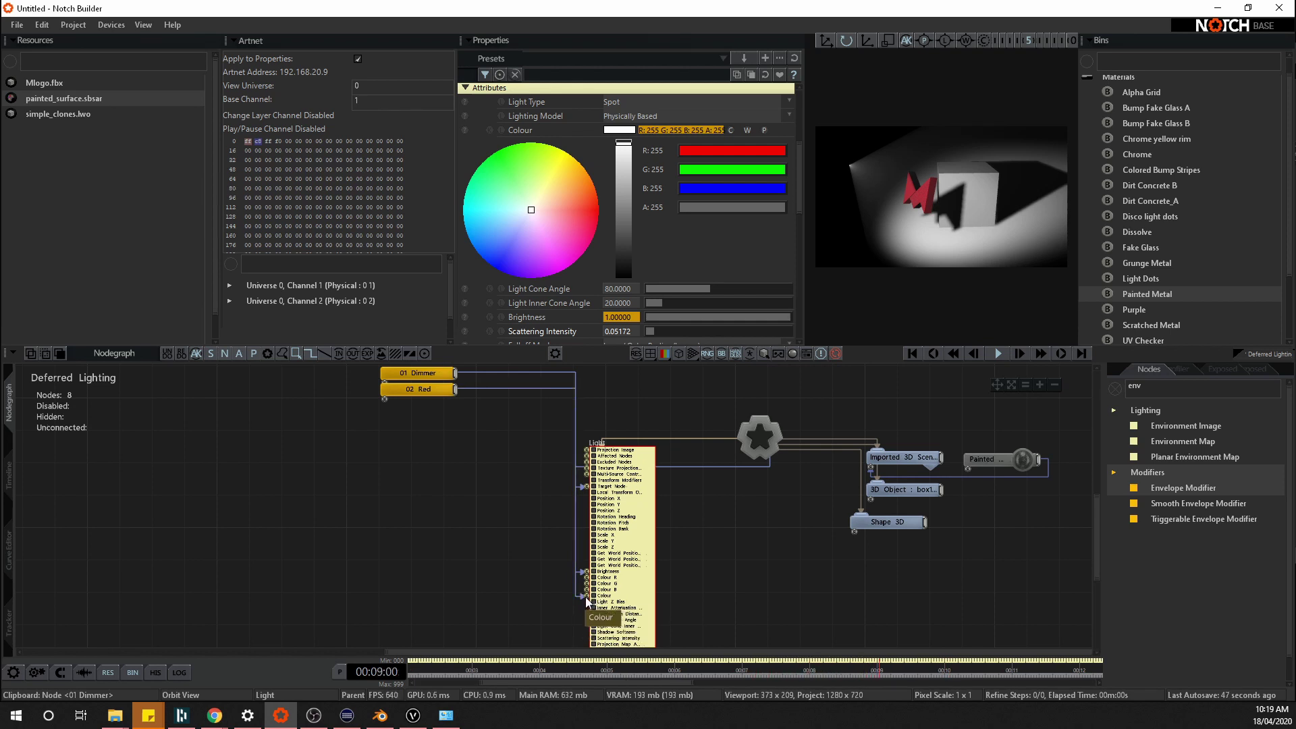
Detach 02 Red from Colour and drag the light's G and B down to 0 for pure red
left_click_drag(590, 598, 585, 578)
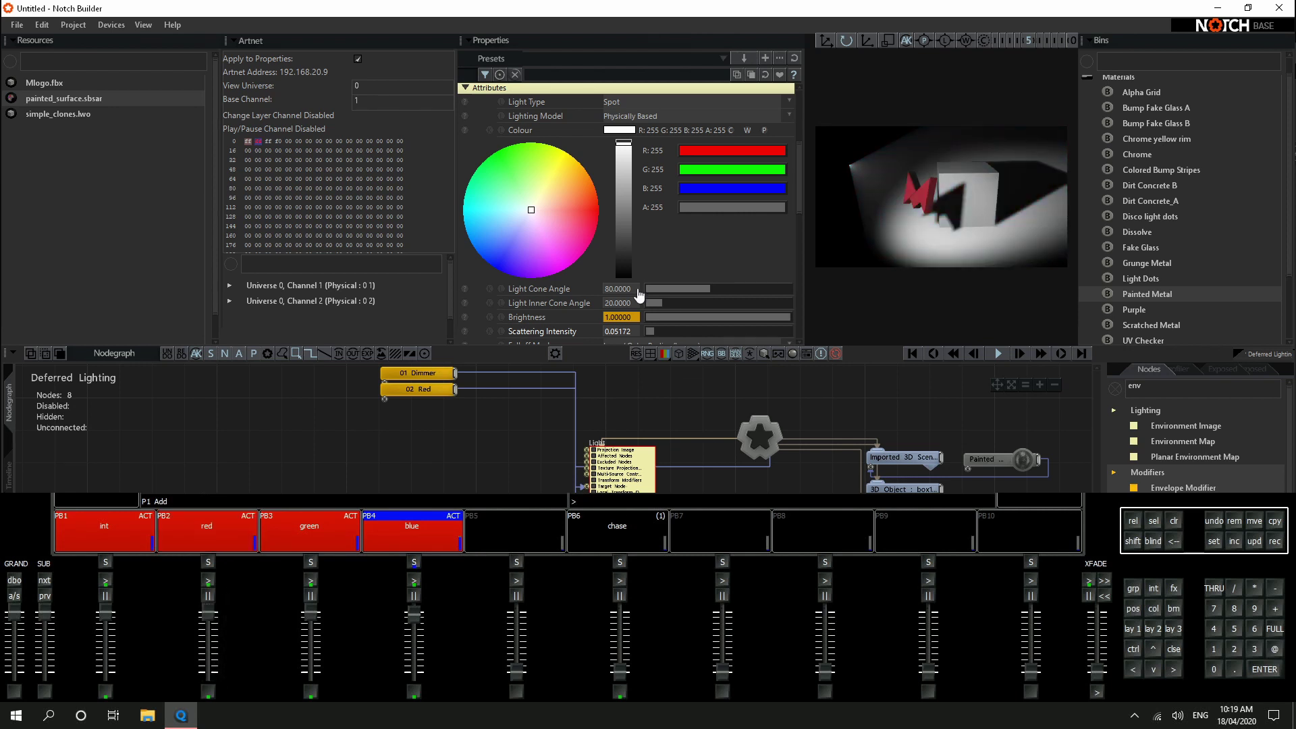
left_click_drag(759, 173, 557, 172)
left_click_drag(760, 187, 582, 178)
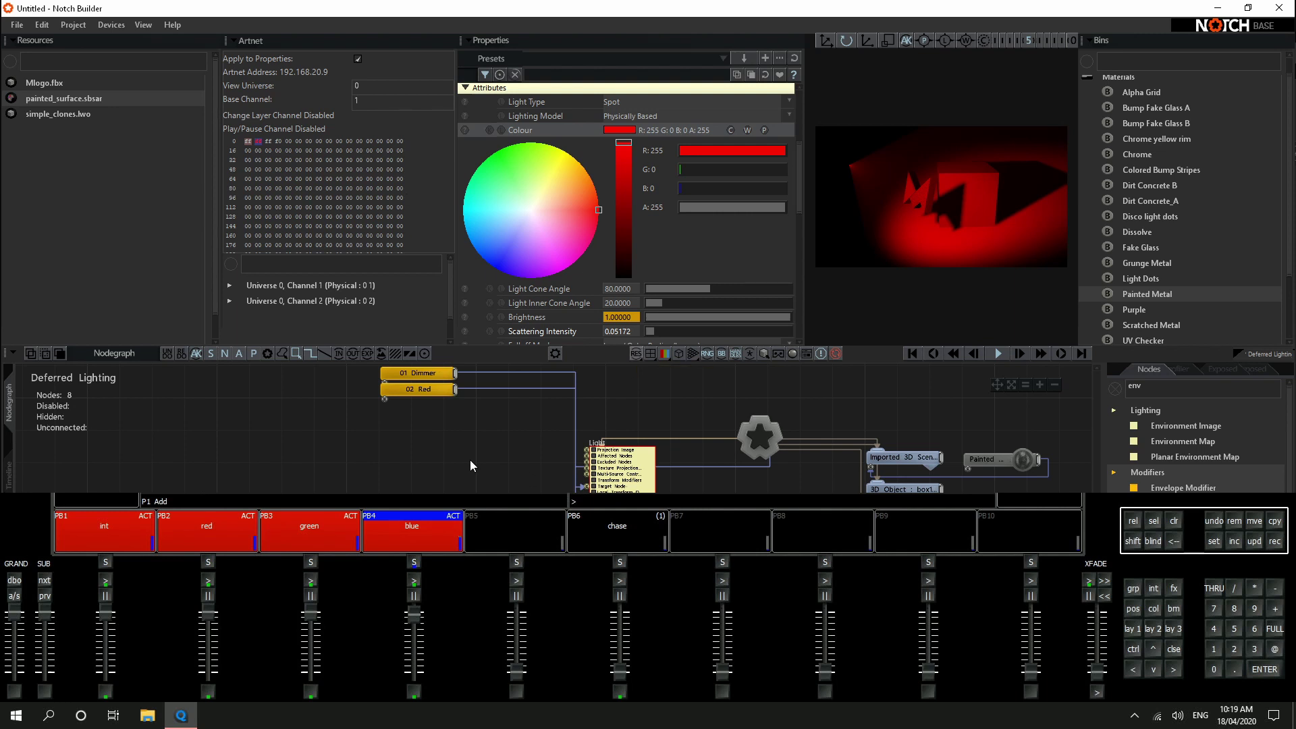
Paste two duplicates of the 02 Red modifier below it
left_click(425, 391)
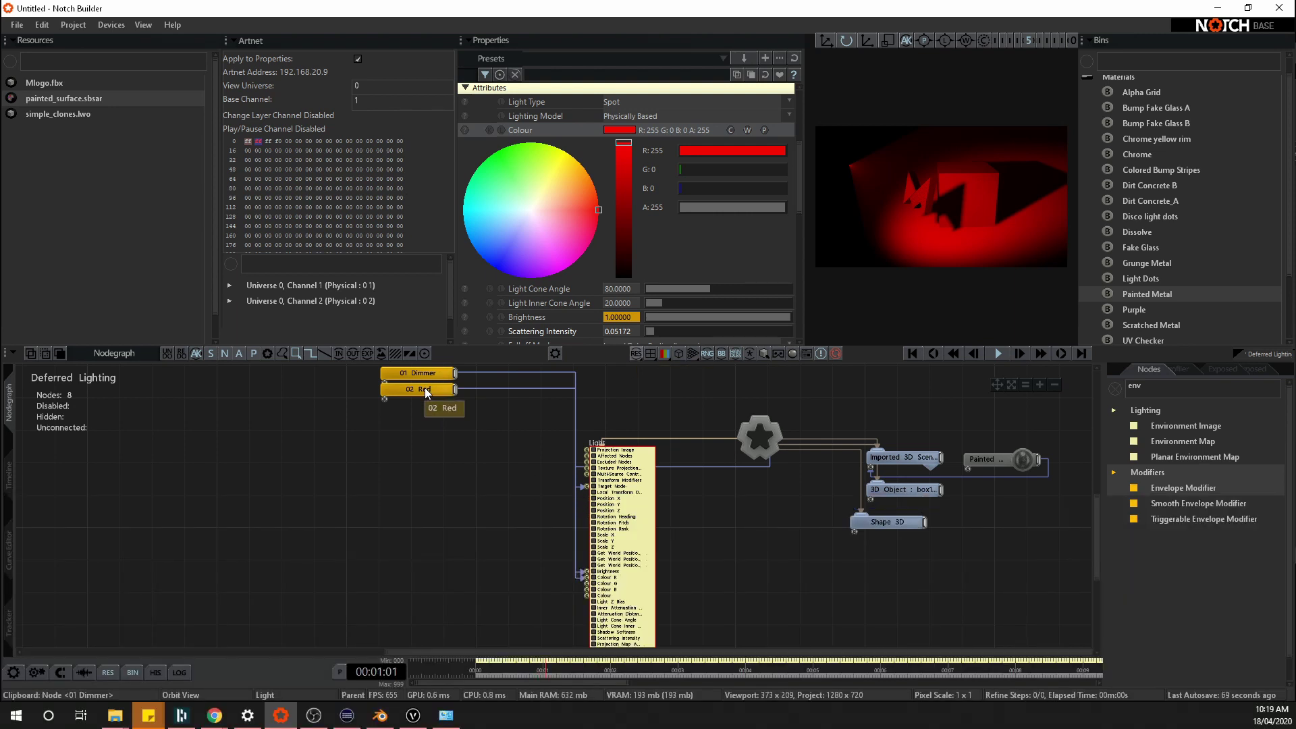
left_click(425, 390)
key("ctrl+c")
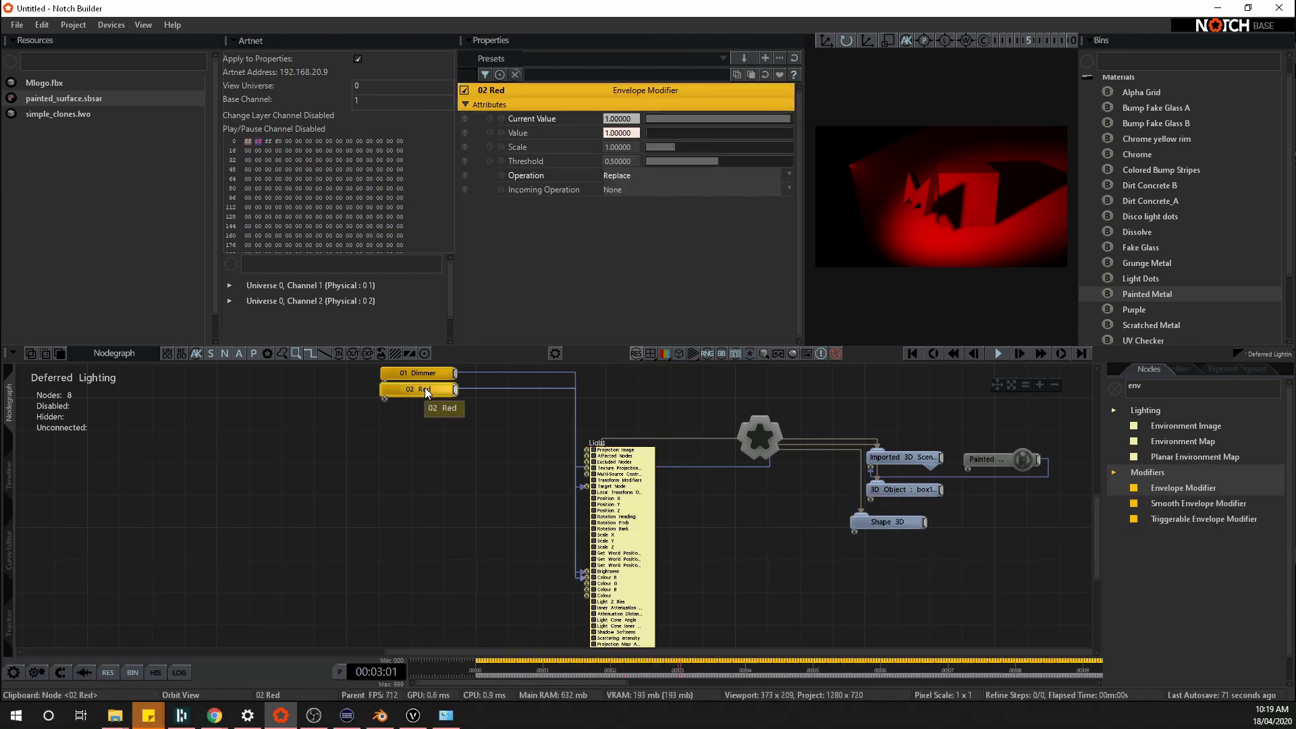
key("ctrl+v")
left_click_drag(466, 399, 412, 427)
key("ctrl+v")
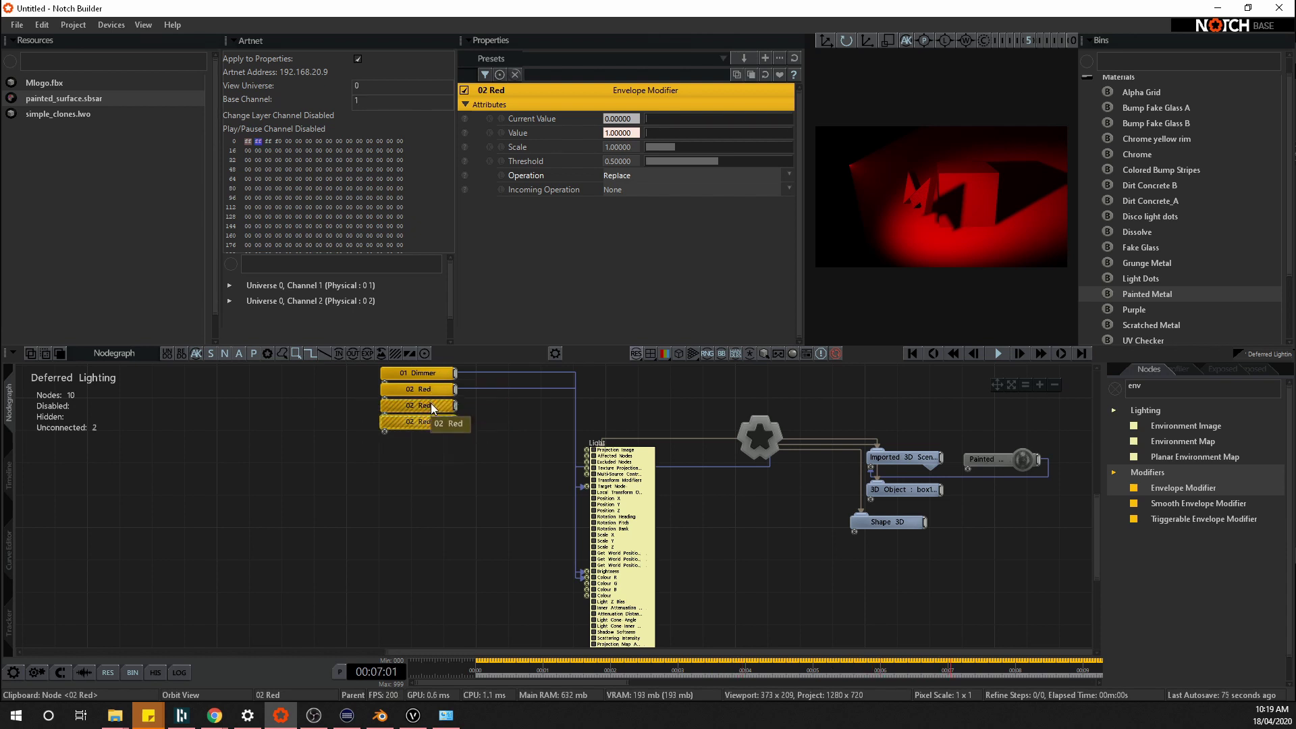
Rename the duplicates '03 Green' and '04 Blue'
double_click(427, 405)
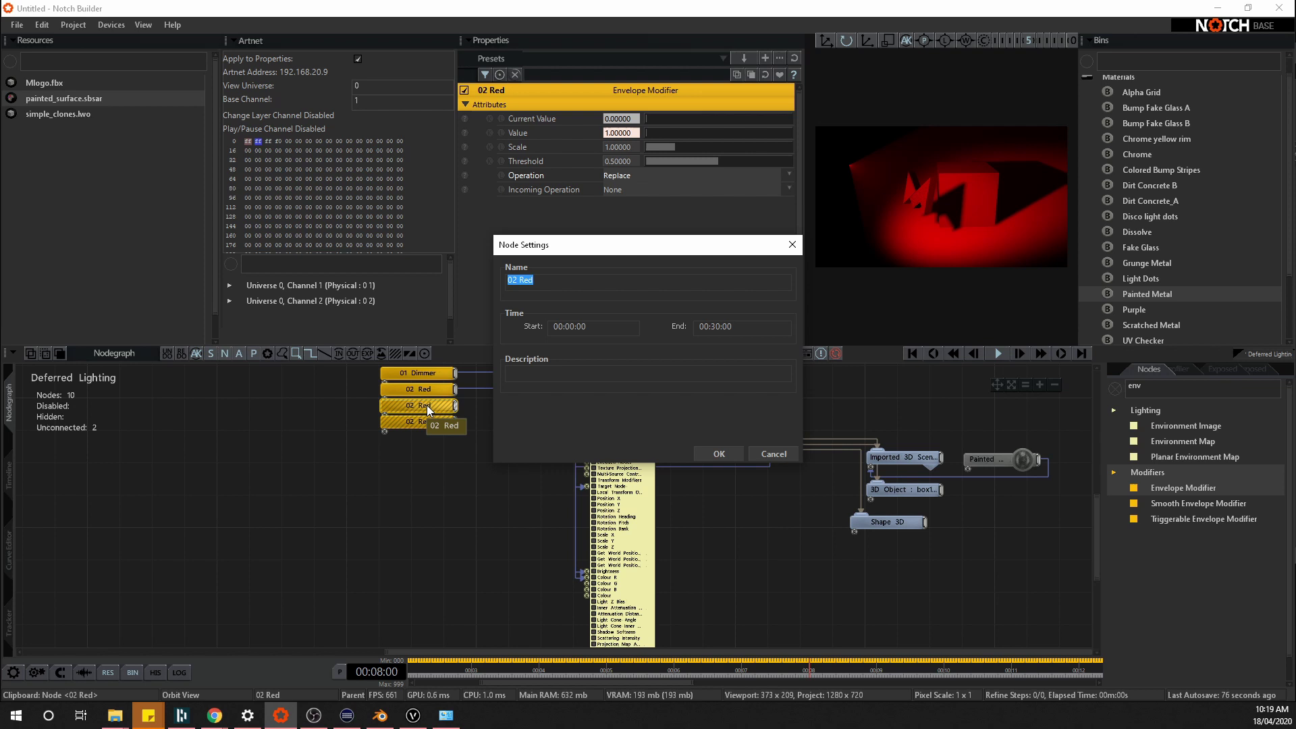
type("03 Green")
key("Return")
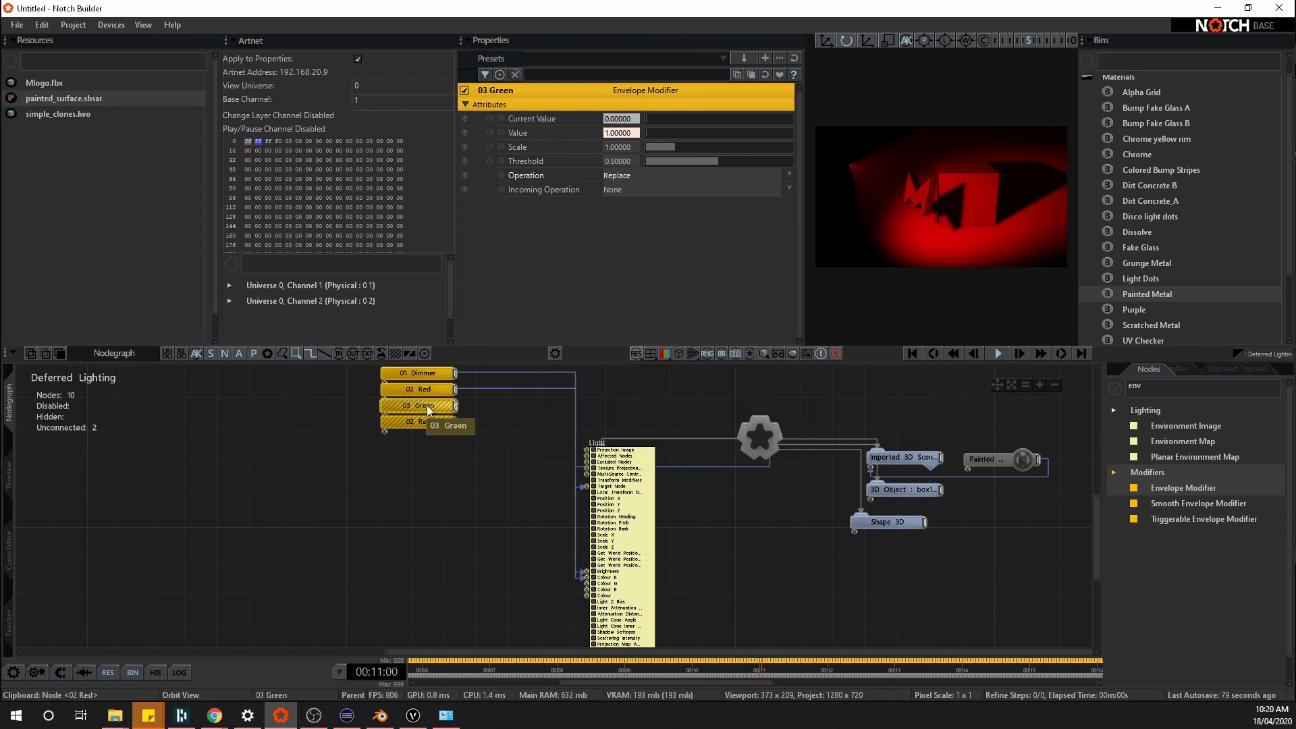
left_click(412, 420)
double_click(412, 420)
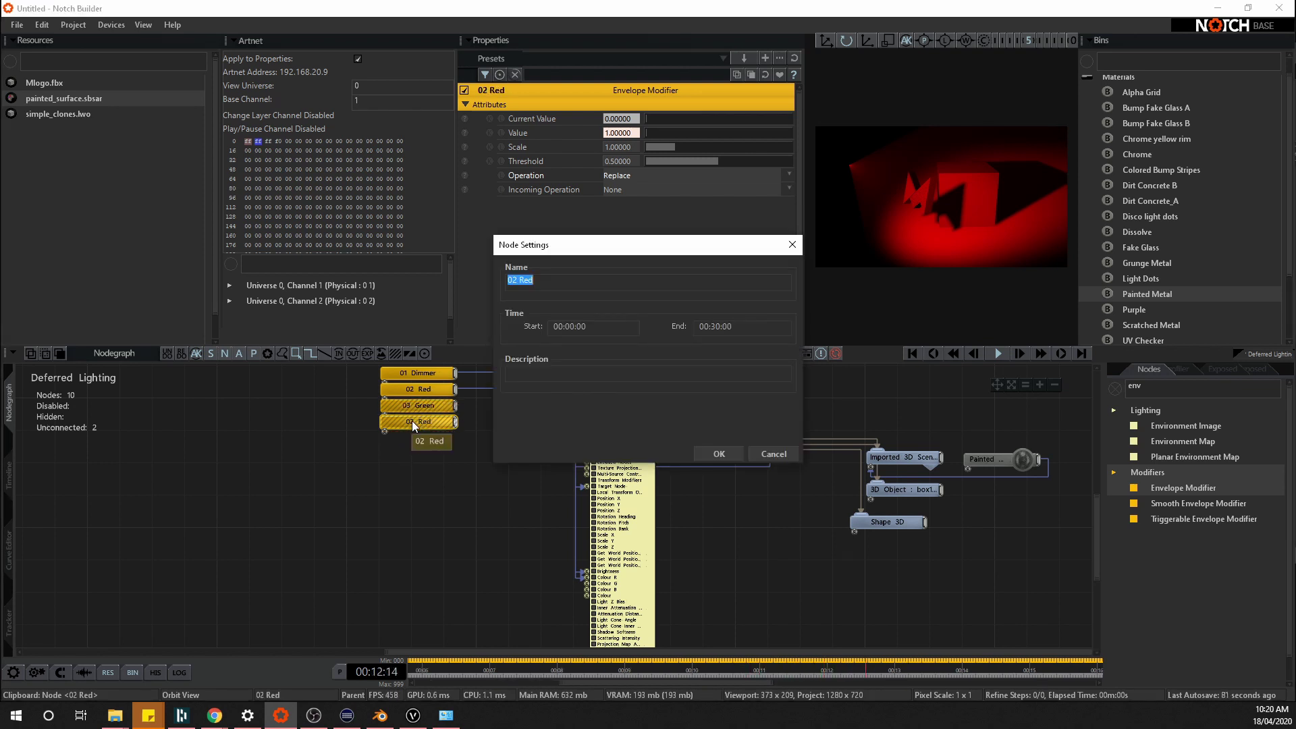
type("0")
key("Return")
Set 03 Green and 04 Blue to ArtNet channels 3 and 4 and wire them to Colour G and B
left_click(431, 404)
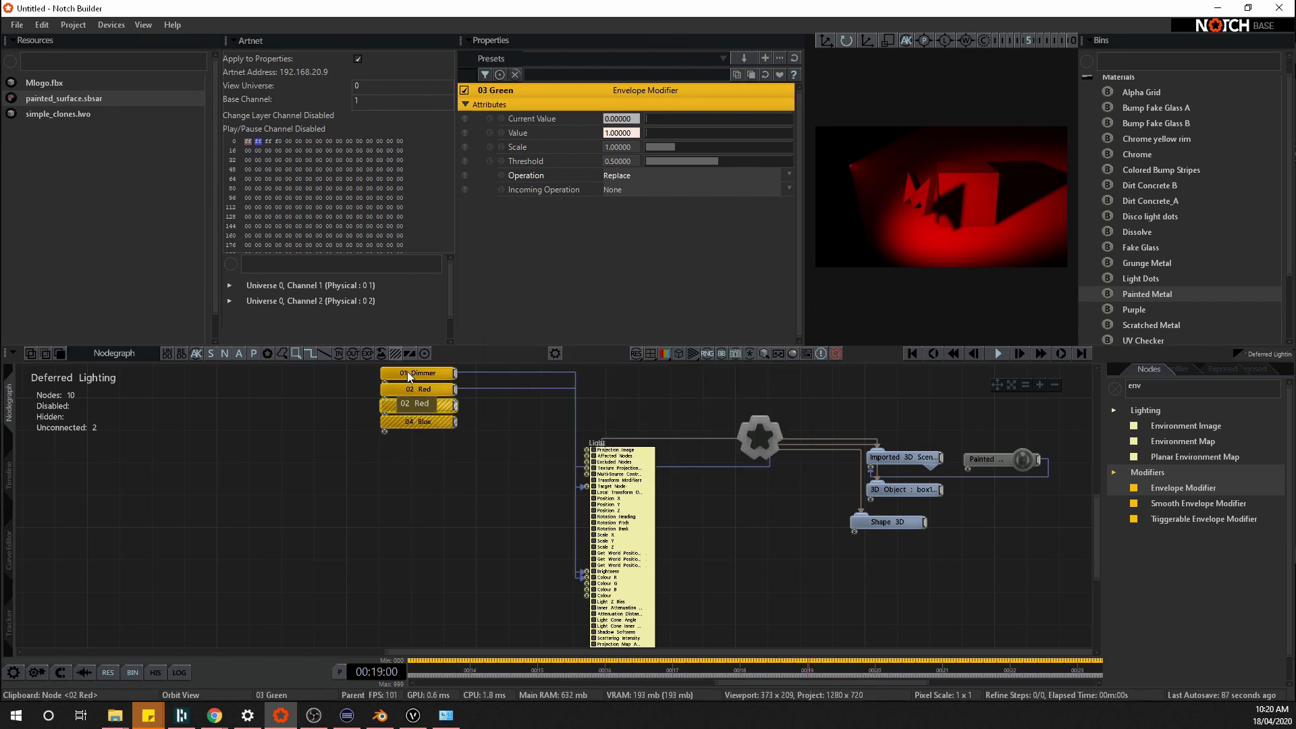
left_click(463, 132)
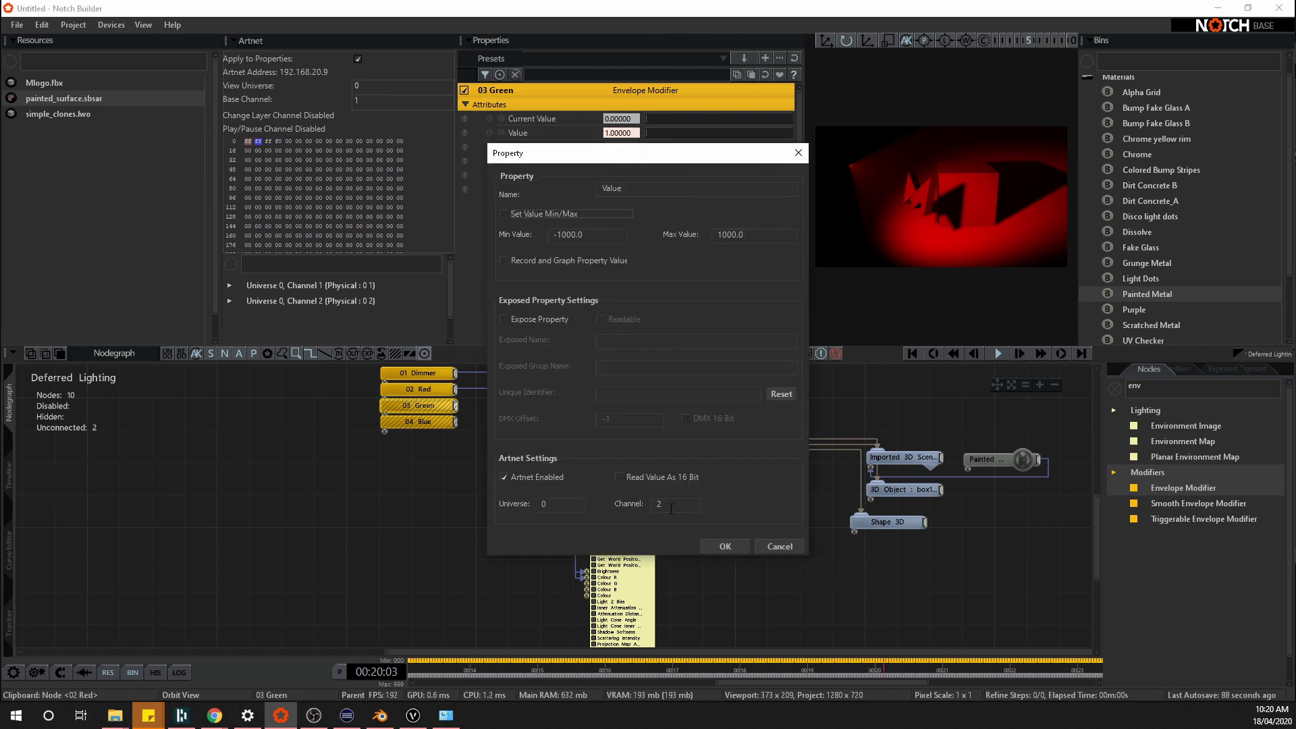
type("3")
key("Return")
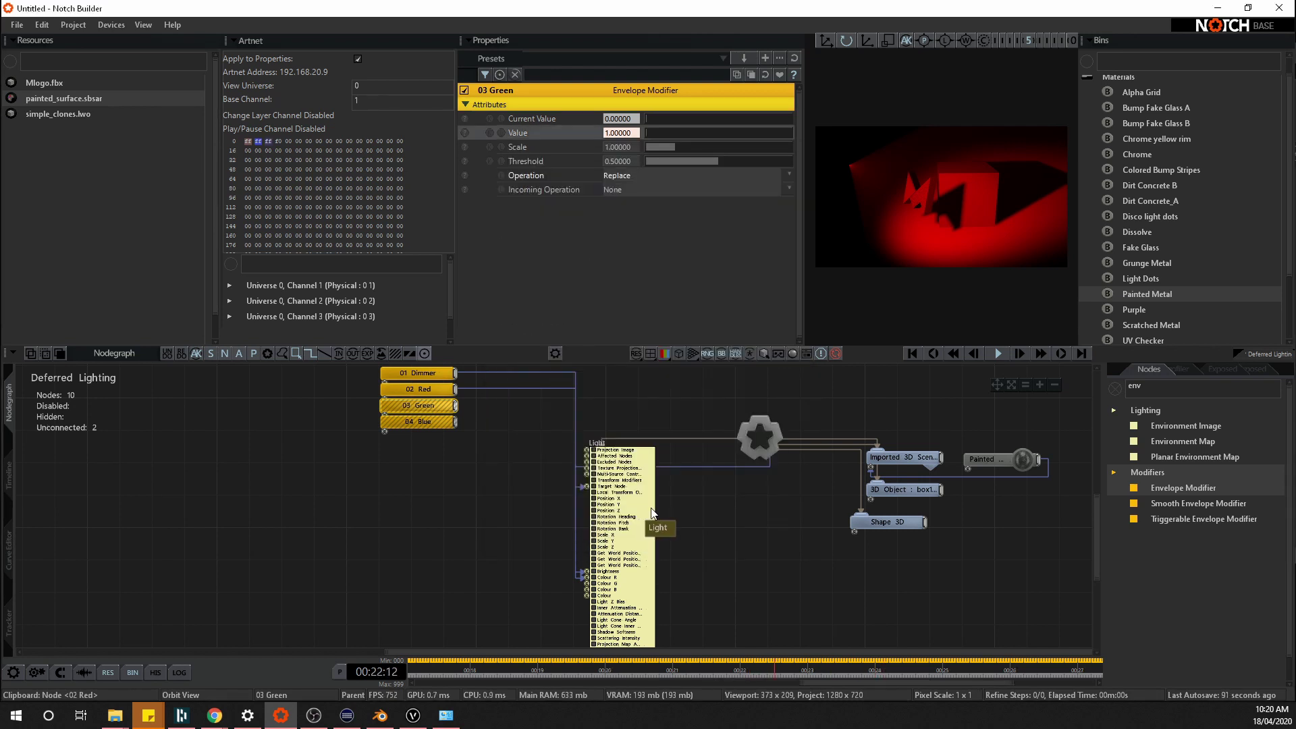
left_click(447, 420)
left_click(464, 132)
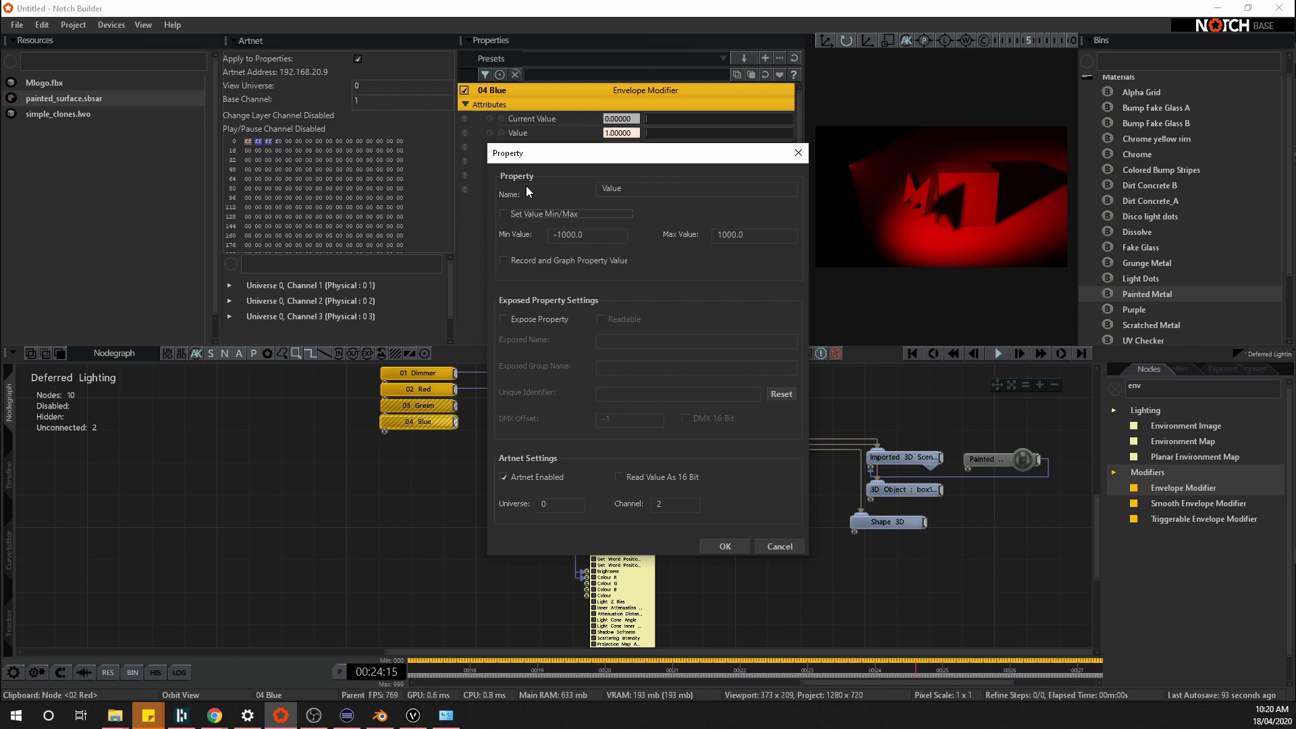
type("4")
key("Return")
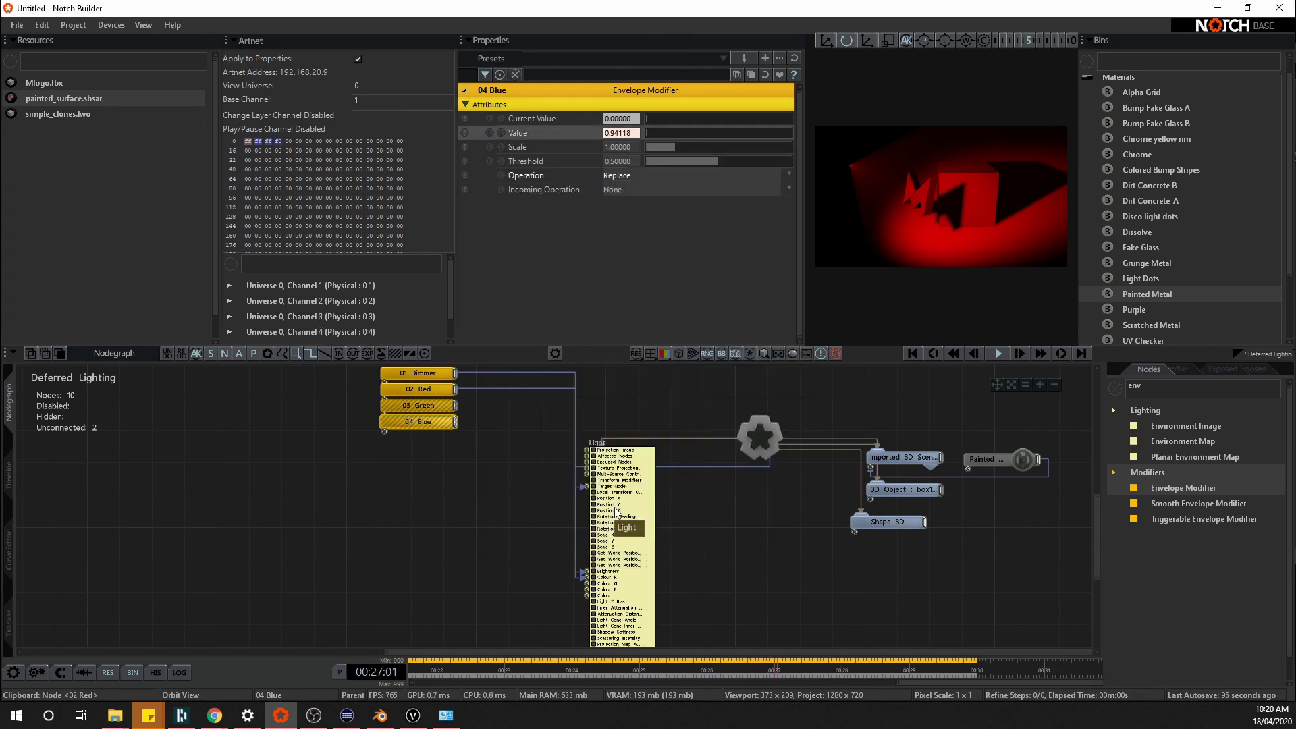
left_click_drag(456, 413, 586, 584)
left_click_drag(457, 422, 586, 592)
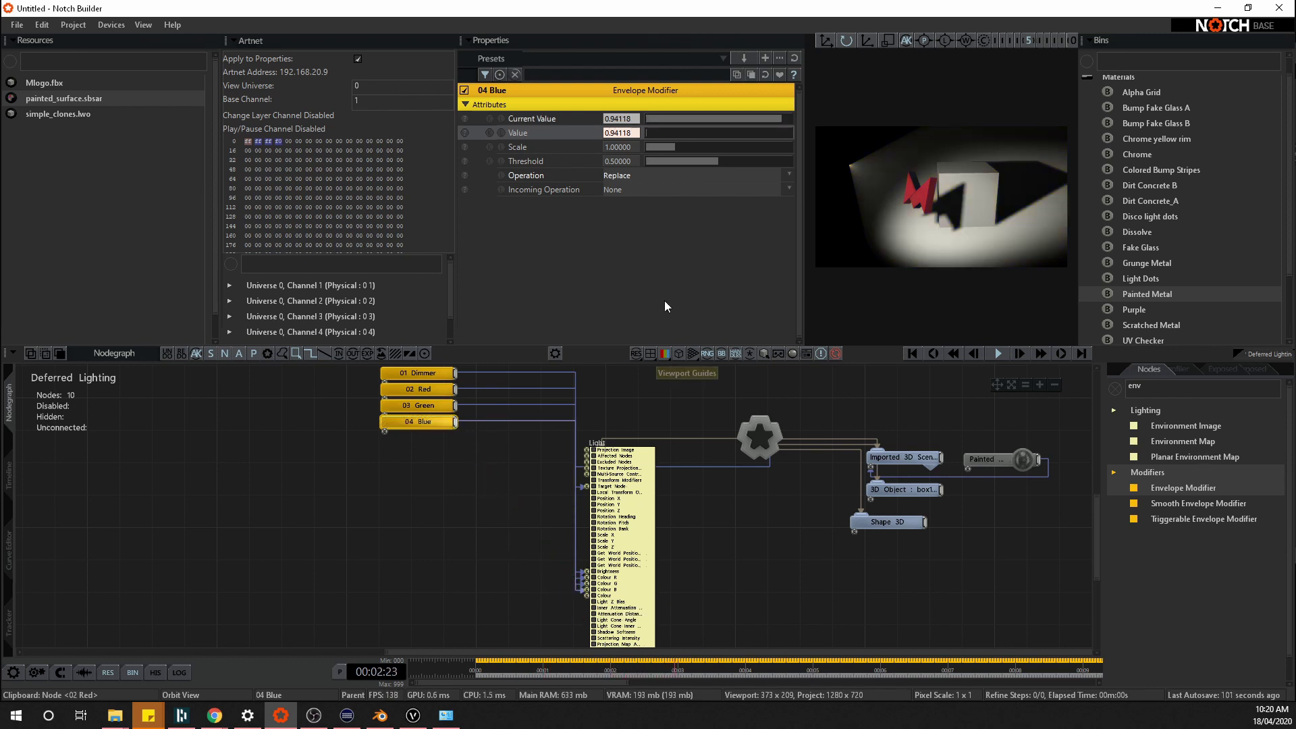
Deselect the 04 Blue node and collapse the Light node to tidy the graph
left_click(611, 445)
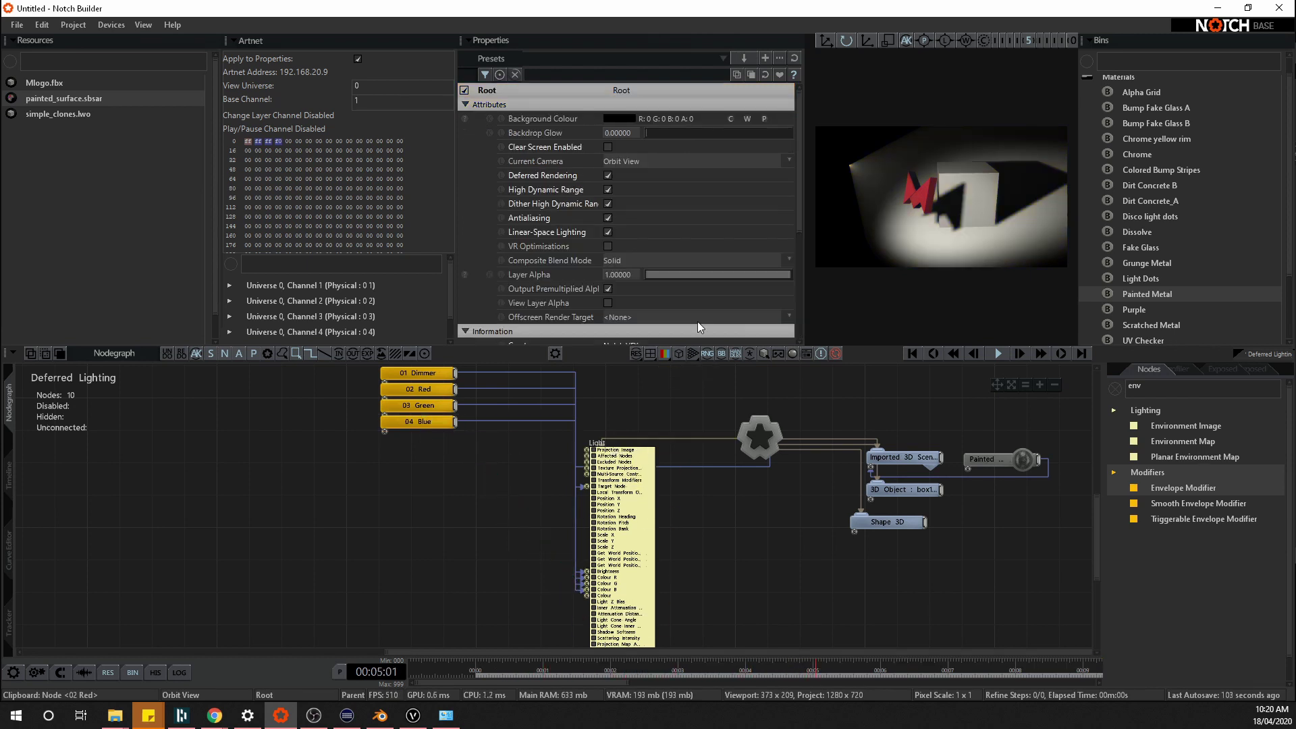
left_click(638, 464)
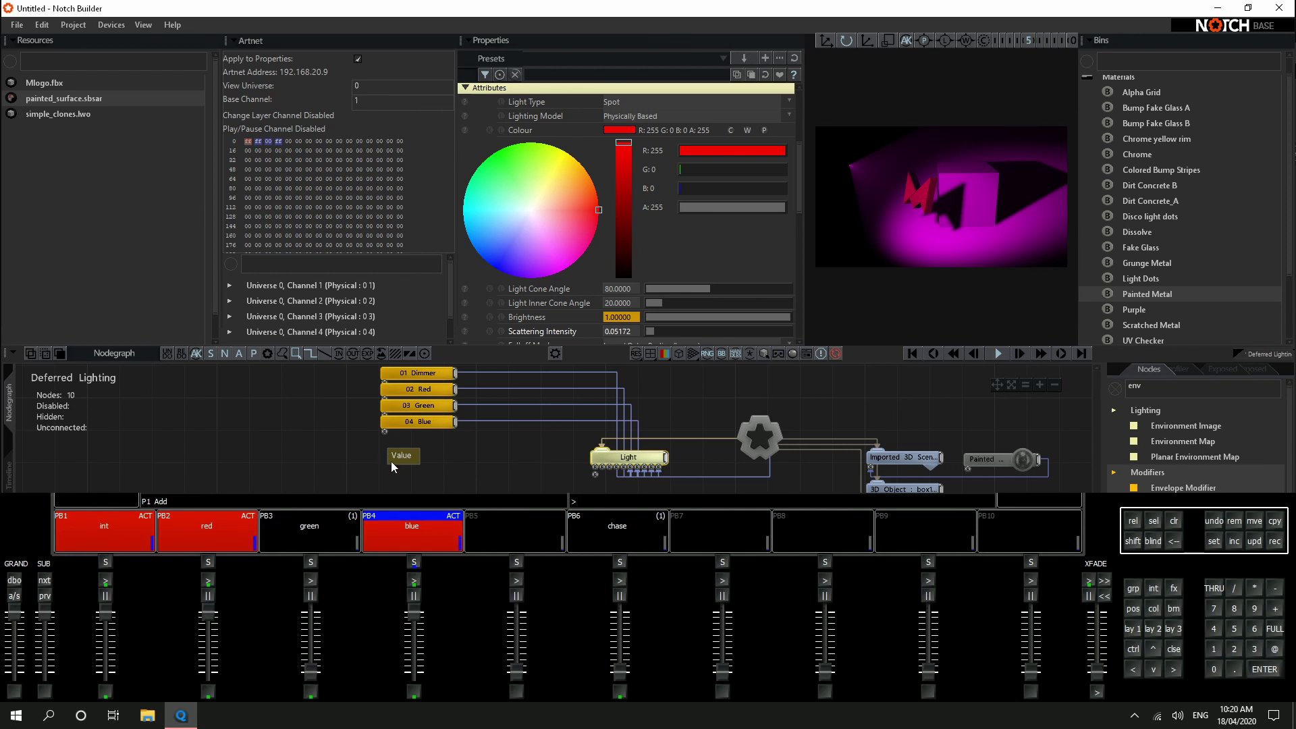
Reposition the Imported 3D Scene node higher in the graph and test its Position Z
left_click(919, 458)
left_click_drag(920, 458, 910, 424)
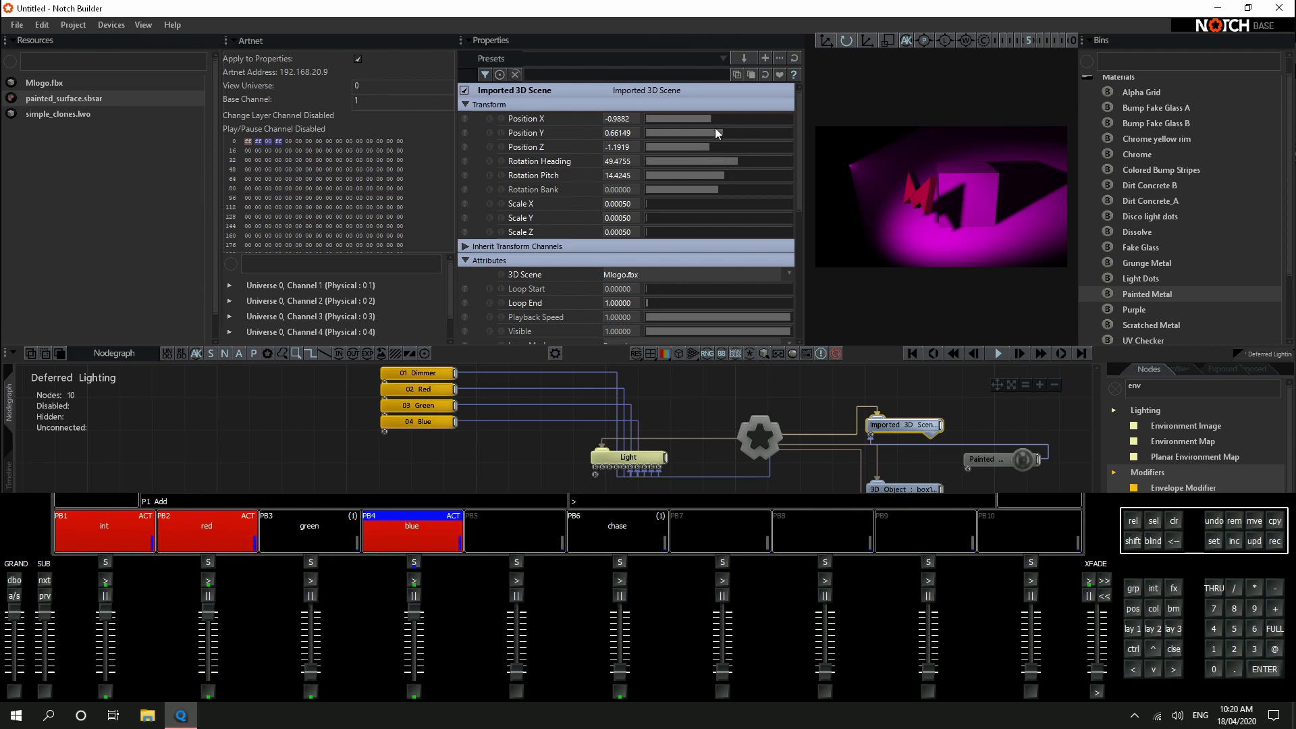
left_click_drag(709, 147, 712, 144)
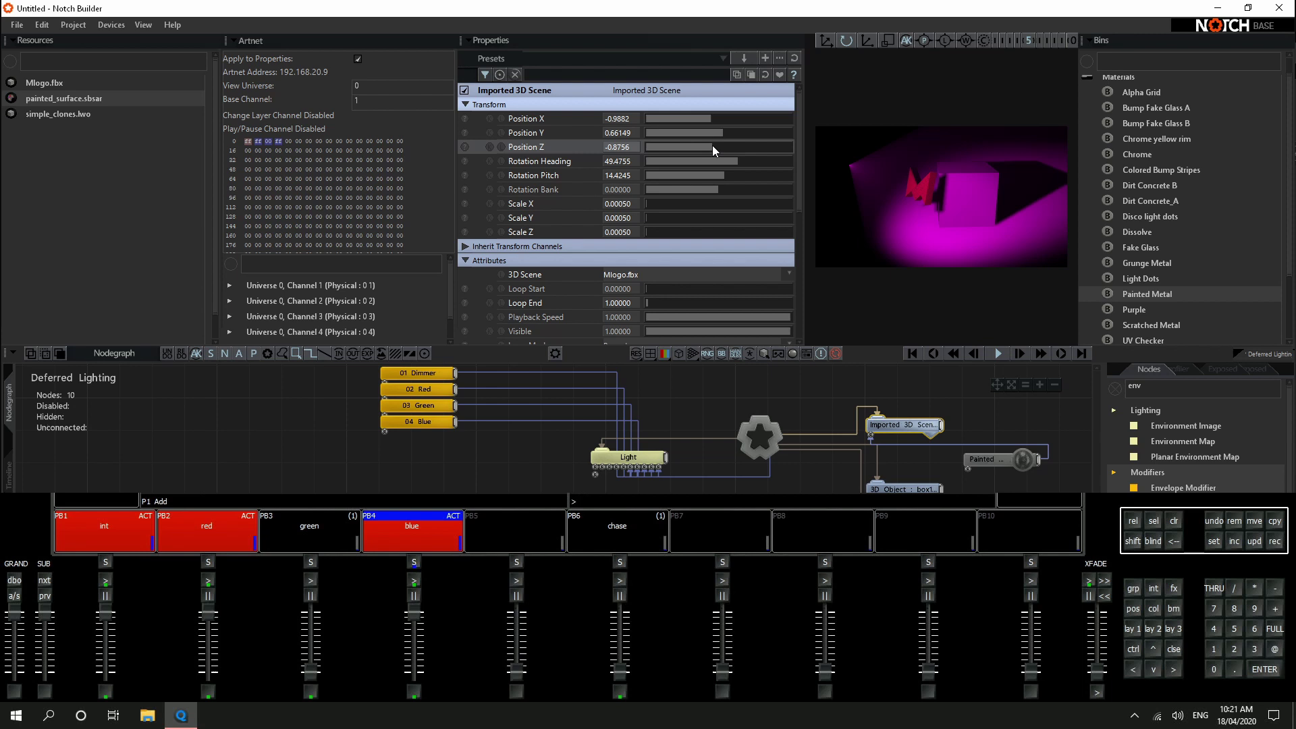
left_click_drag(915, 425, 885, 409)
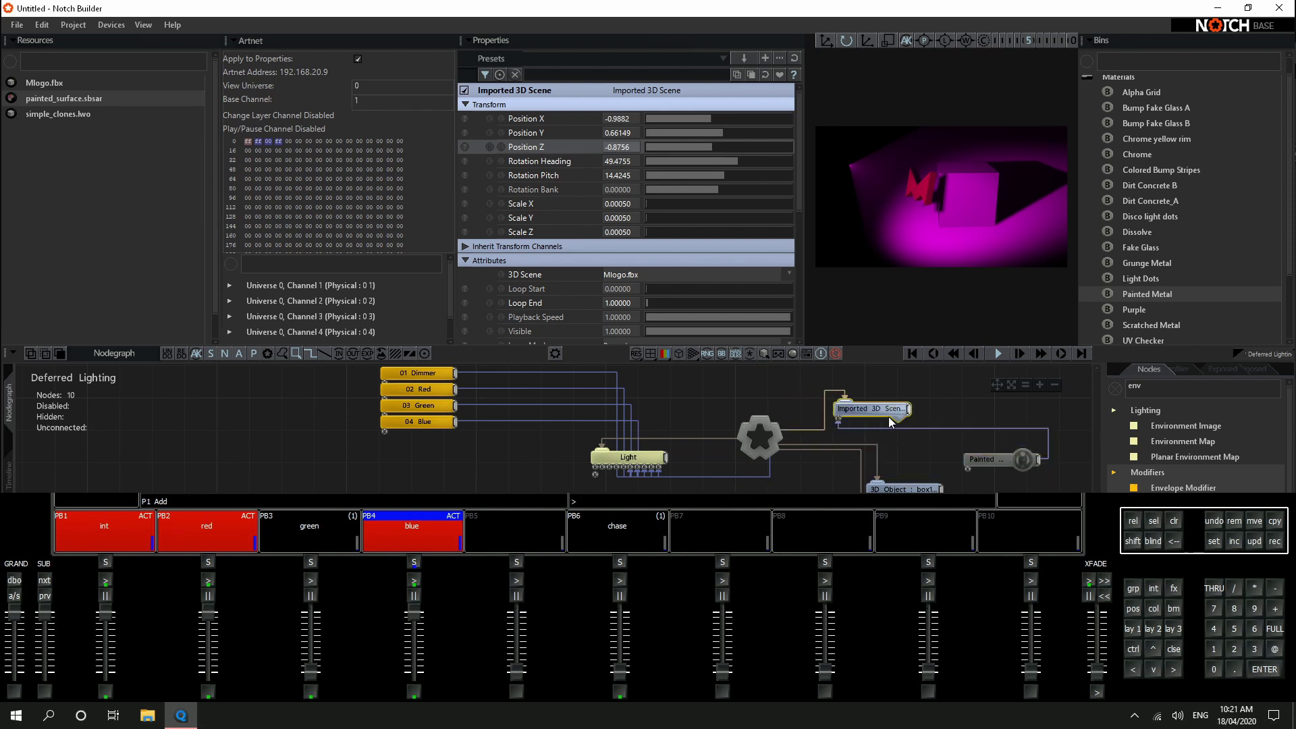
middle_click_drag(434, 378, 426, 427)
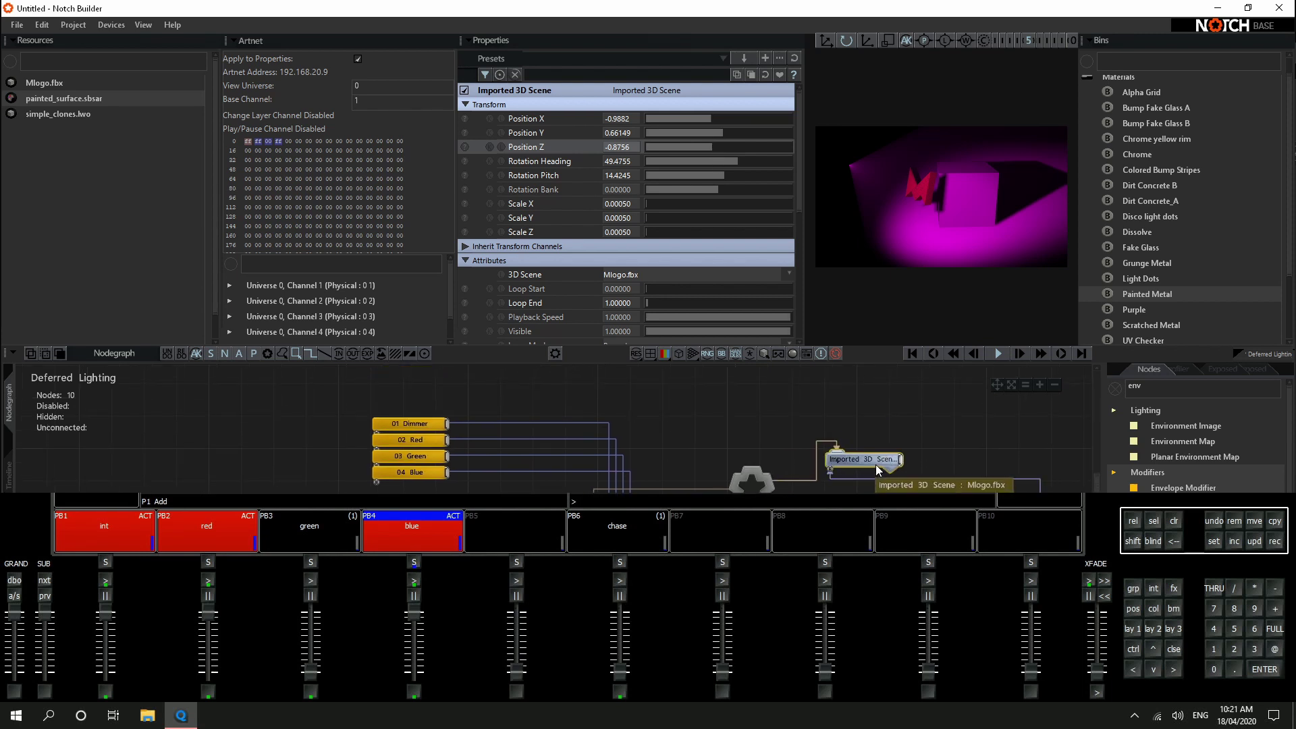
left_click_drag(885, 453, 917, 422)
Duplicate 01 Dimmer, link the copy to the scene's Position Z, and raise its Scale to 1.91244
left_click(428, 423)
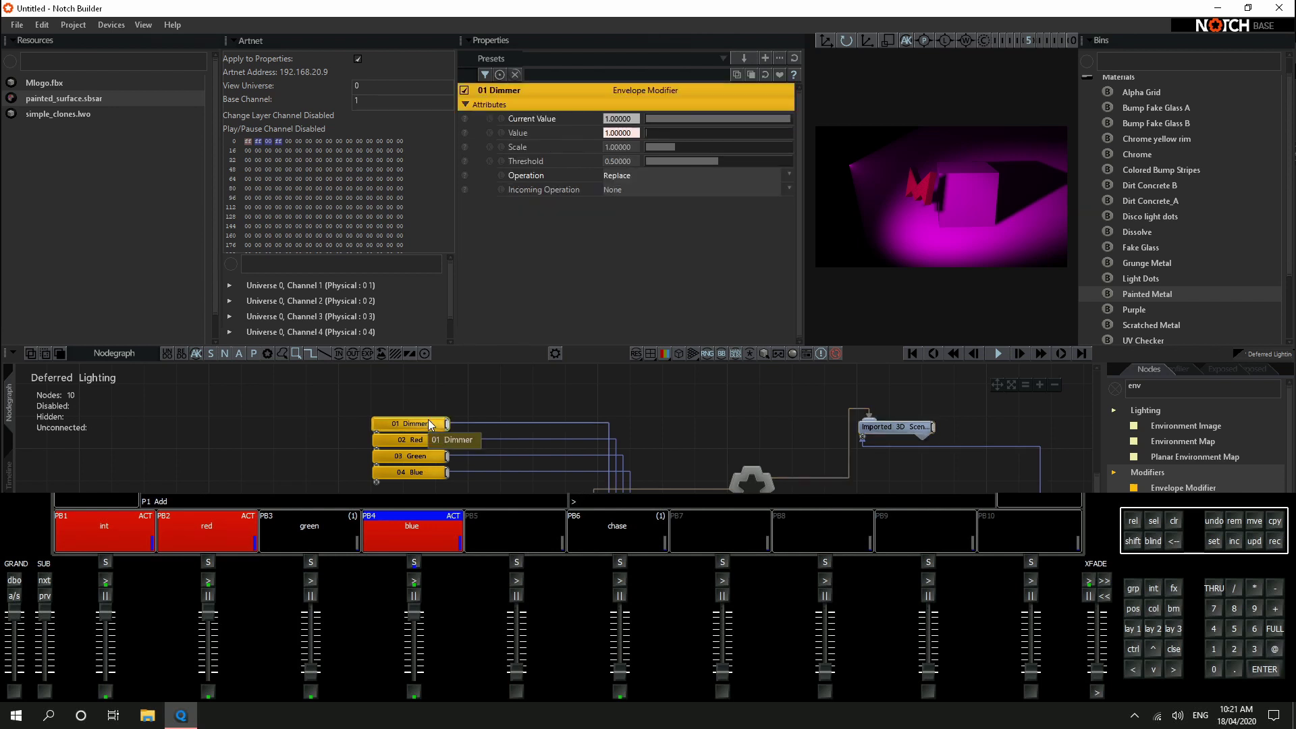
left_click_drag(428, 420, 565, 147, "alt")
left_click(896, 424)
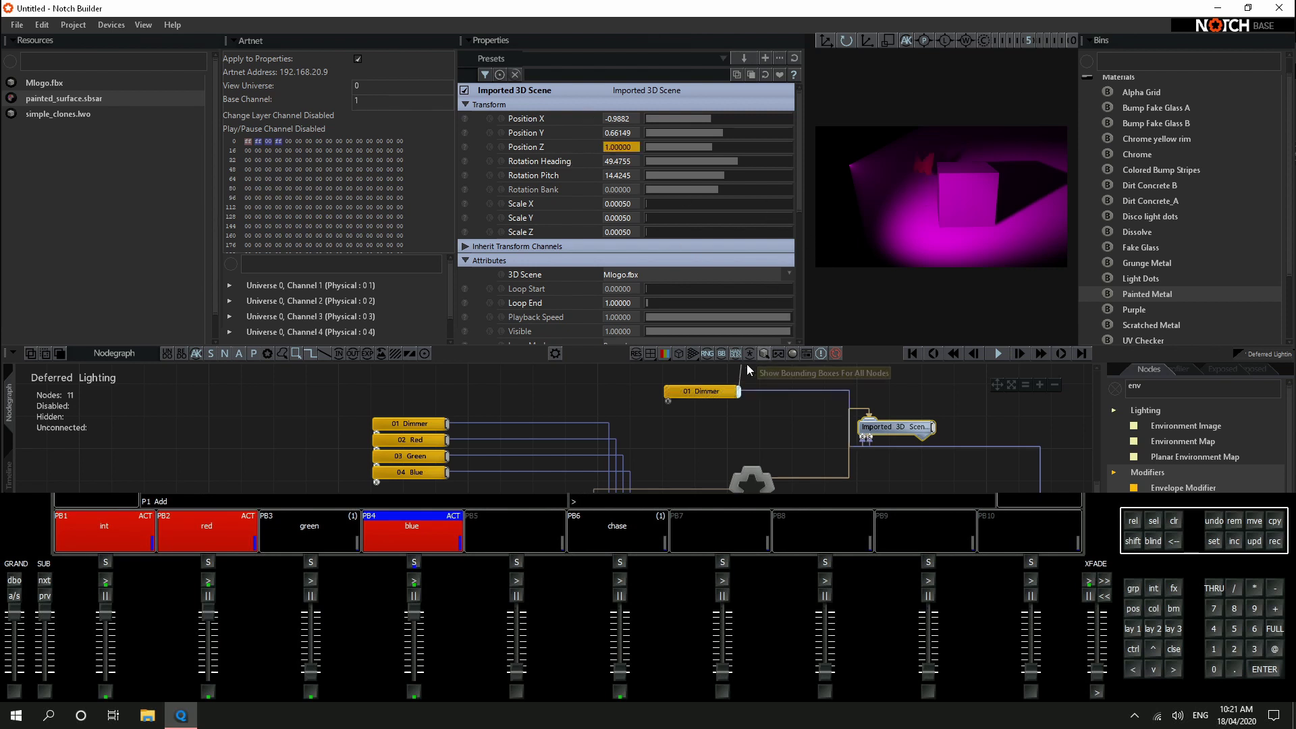
left_click_drag(720, 392, 714, 412)
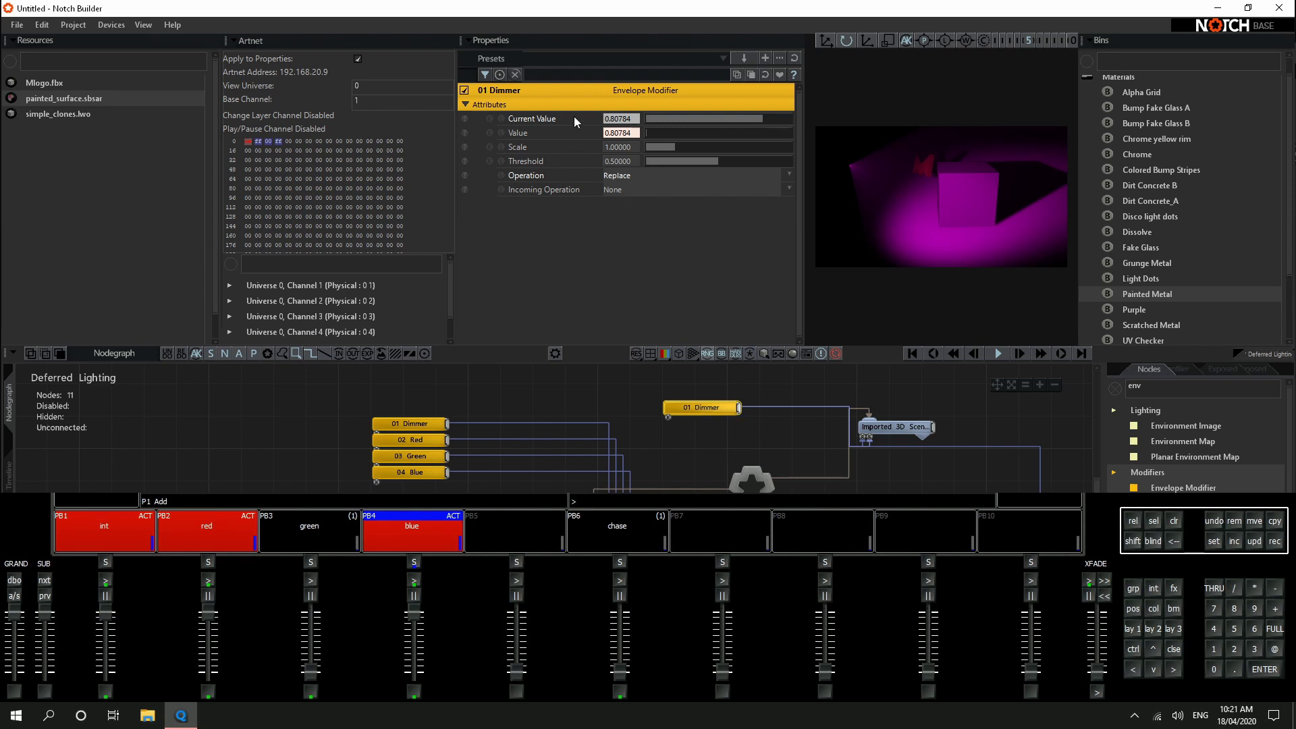
left_click_drag(674, 146, 698, 143)
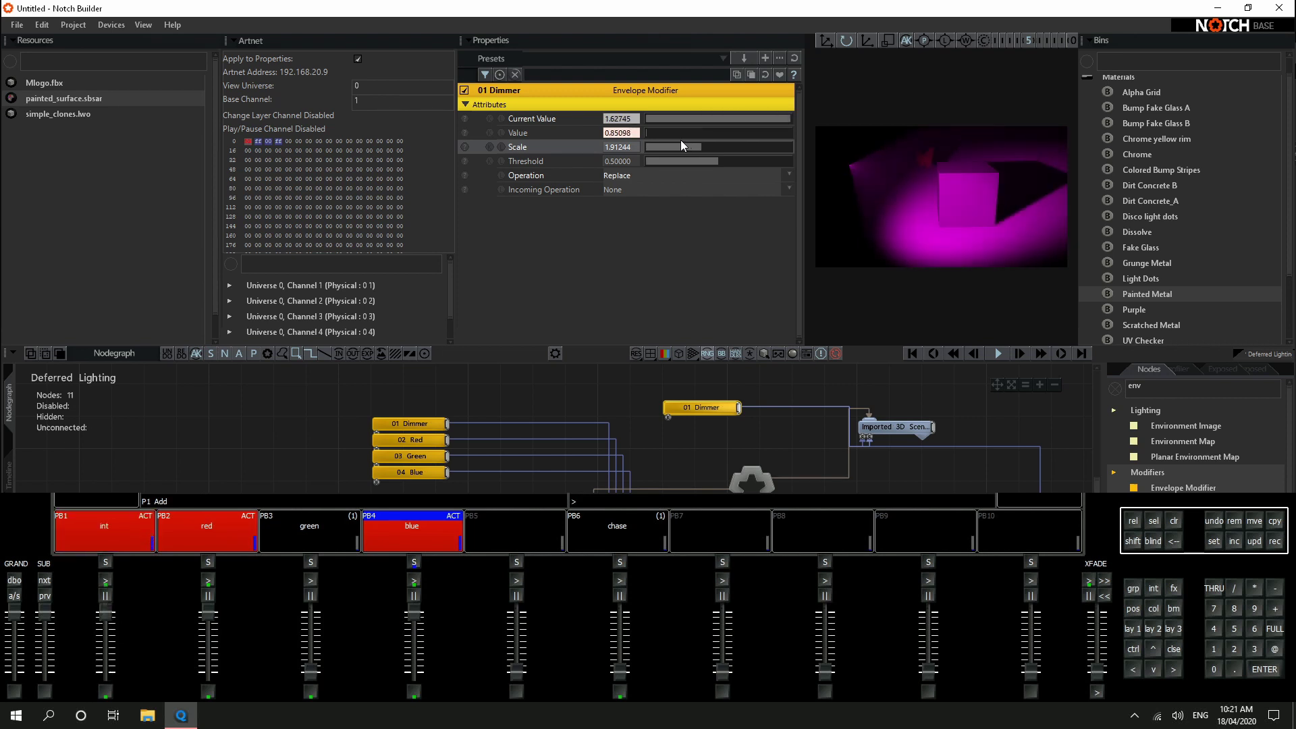
Change the dimmer copy's operation mode and lower the logo's Position Z to about -1.45
left_click(694, 178)
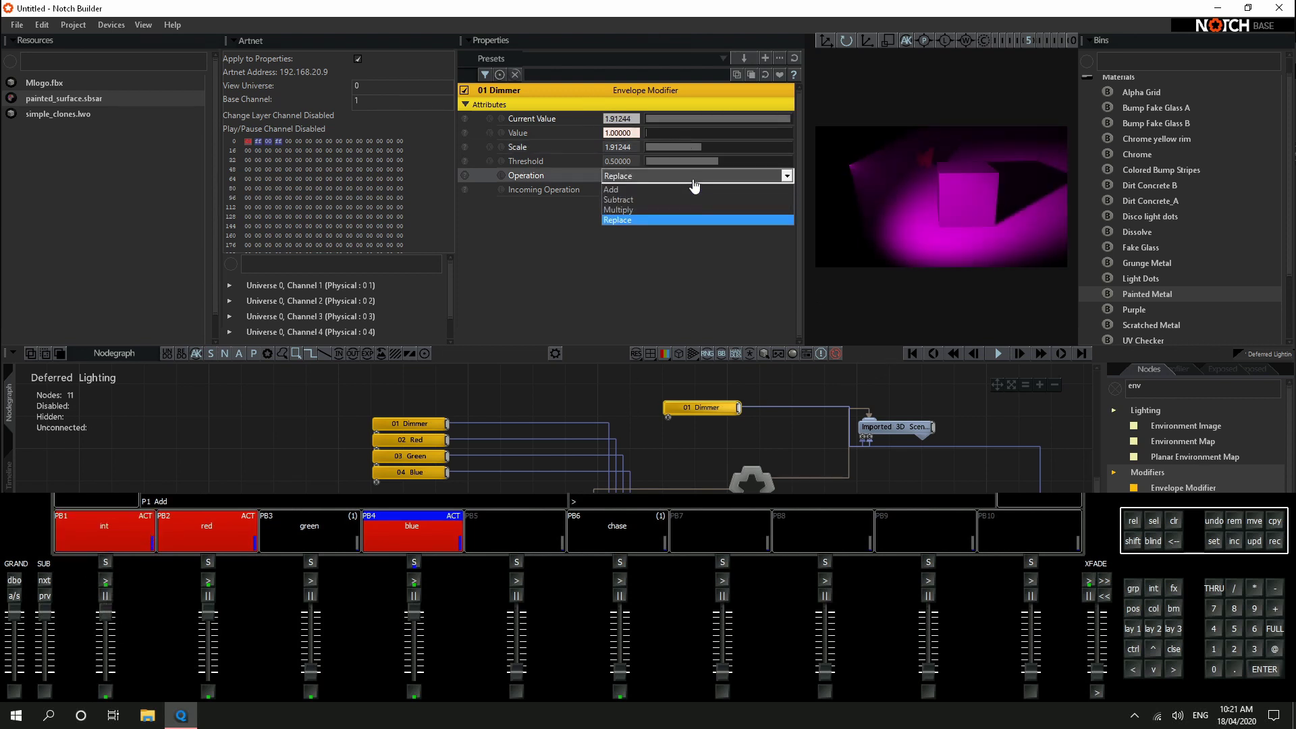
left_click(689, 198)
left_click(895, 427)
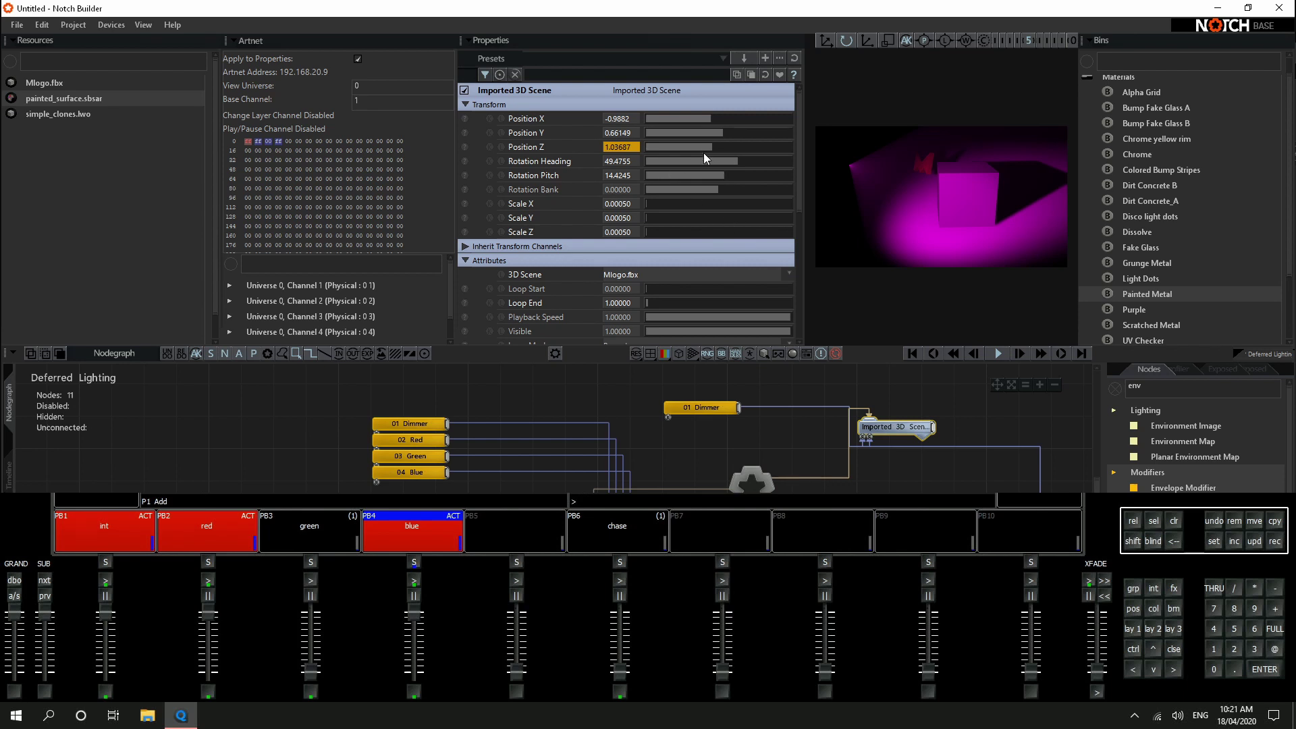
left_click_drag(719, 148, 698, 149)
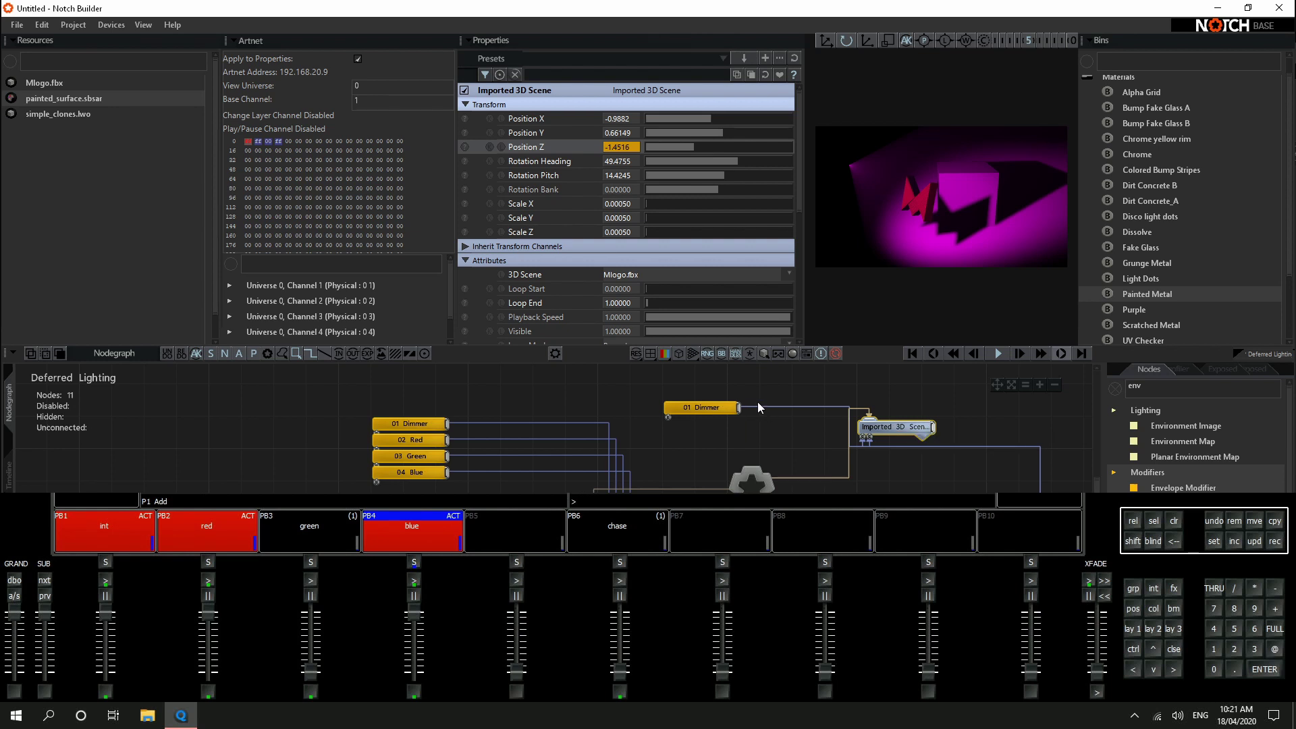
Delete the duplicate 01 Dimmer node and set the logo's Position Z to -1.3364
left_click(705, 408)
key("Delete")
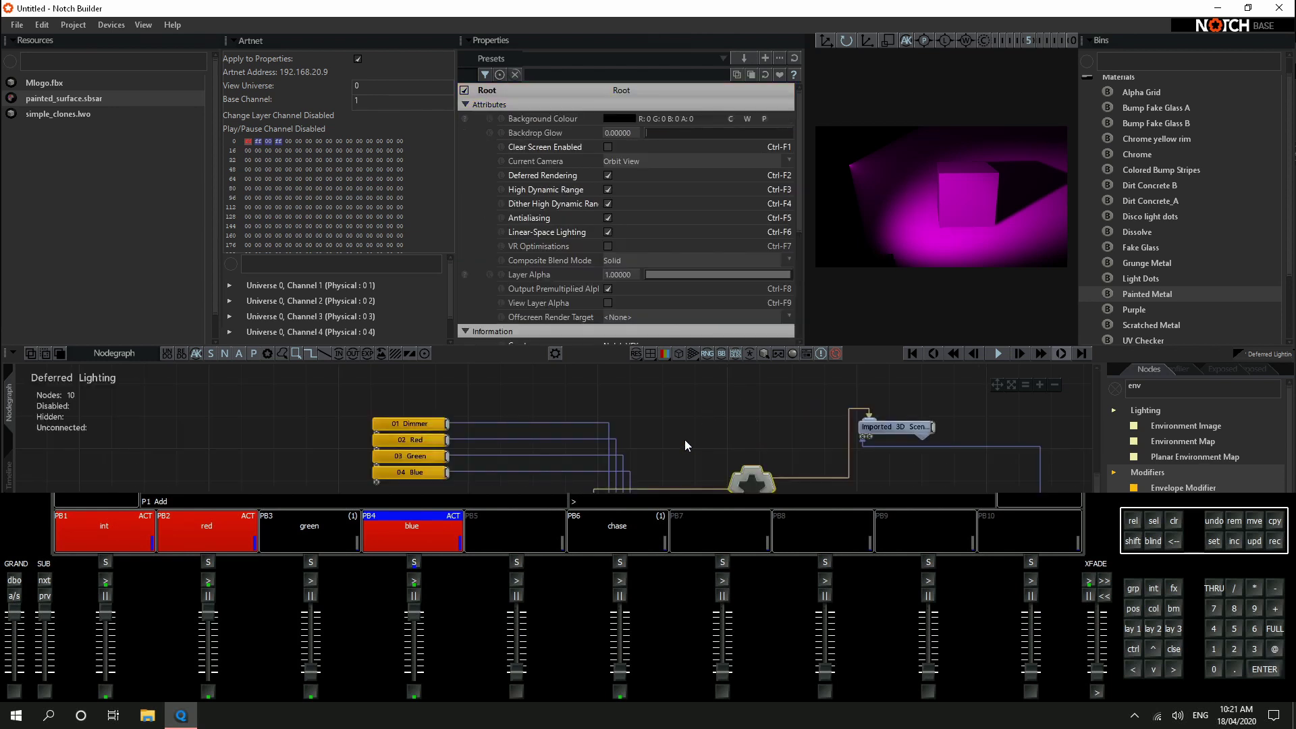
left_click(881, 429)
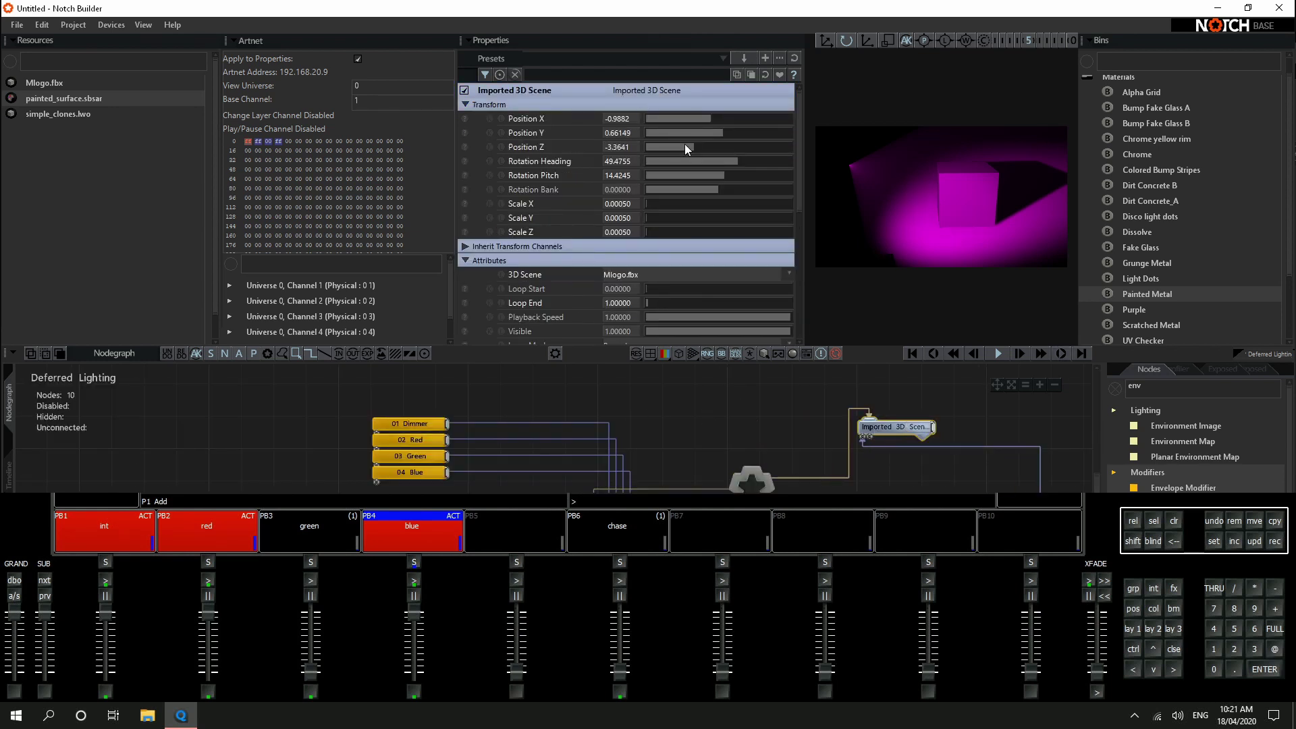
left_click_drag(685, 146, 709, 149)
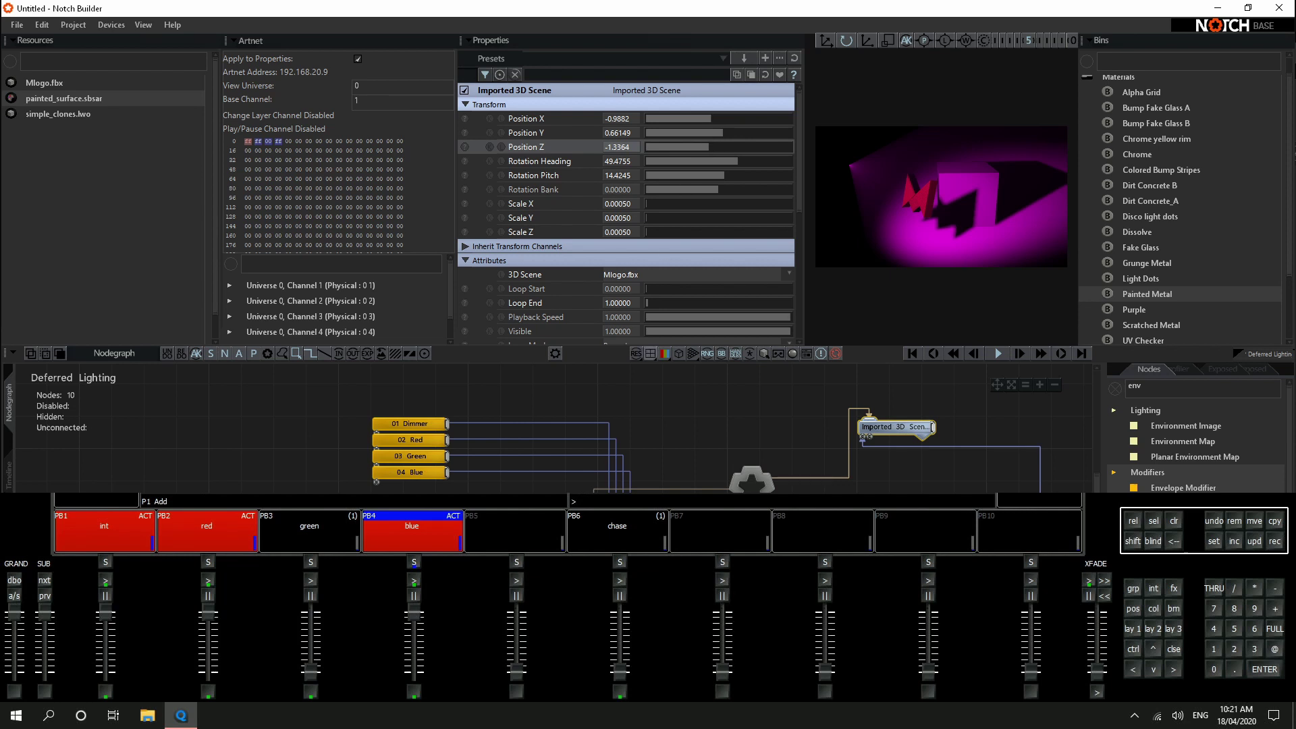